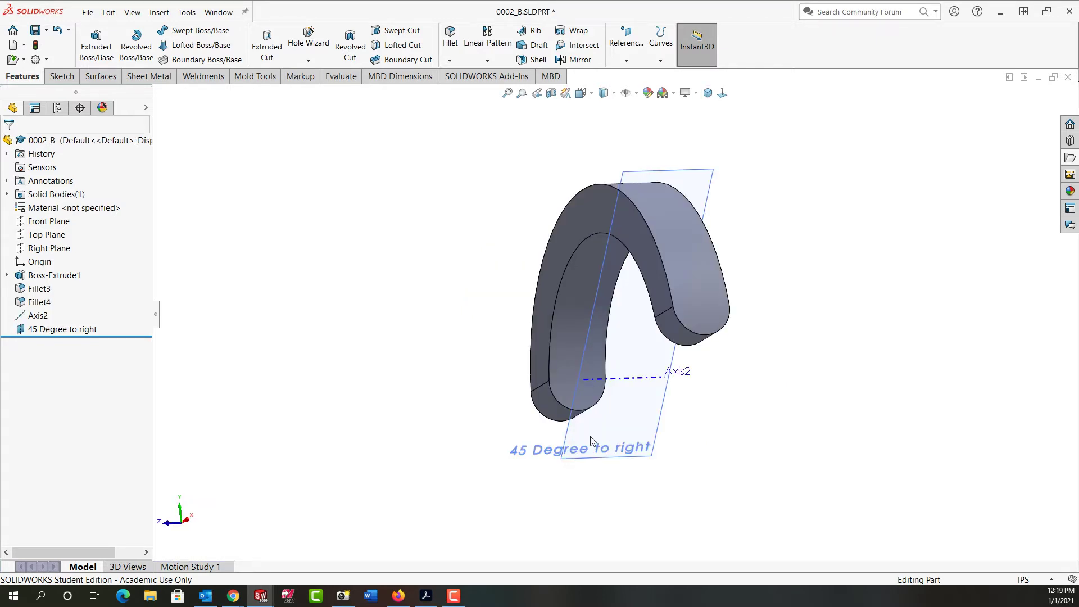
Start an Extruded Cut sketch on the 45 Degree to right plane, viewed normal to that plane
click(91, 330)
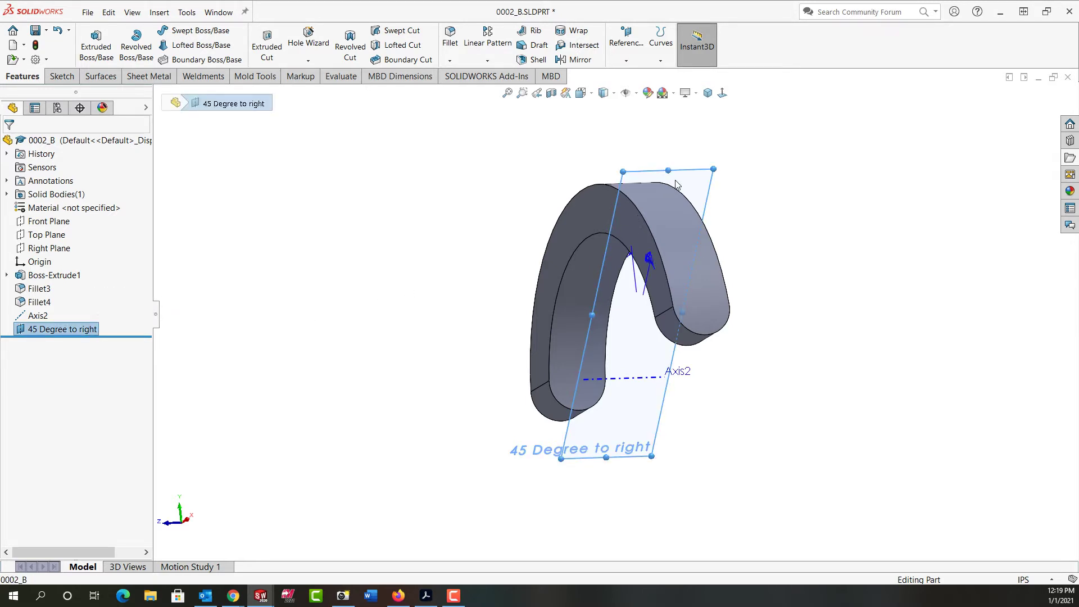
click(325, 339)
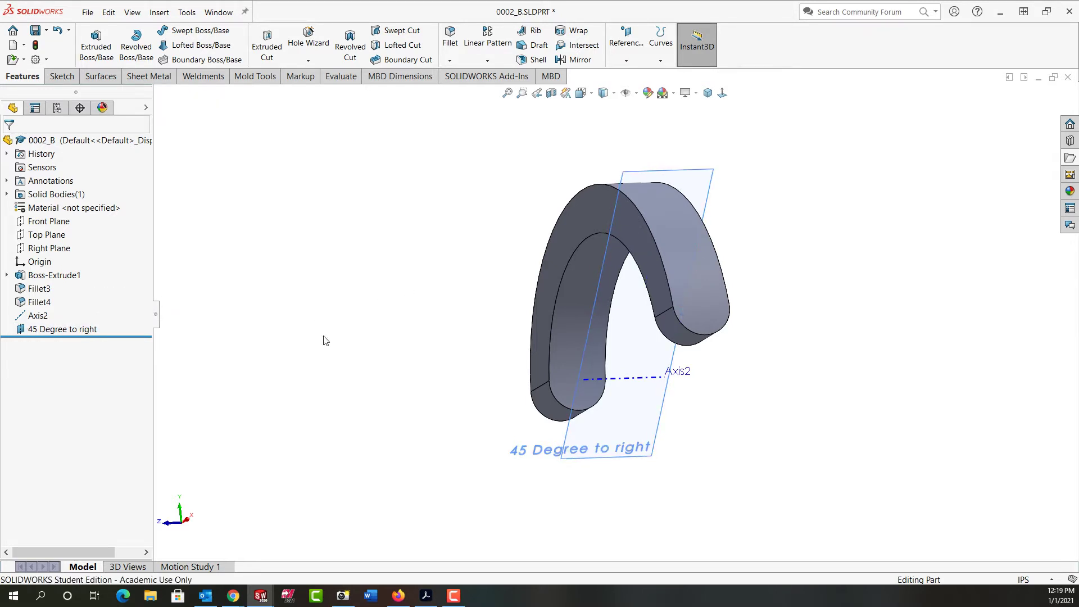
click(632, 443)
click(731, 405)
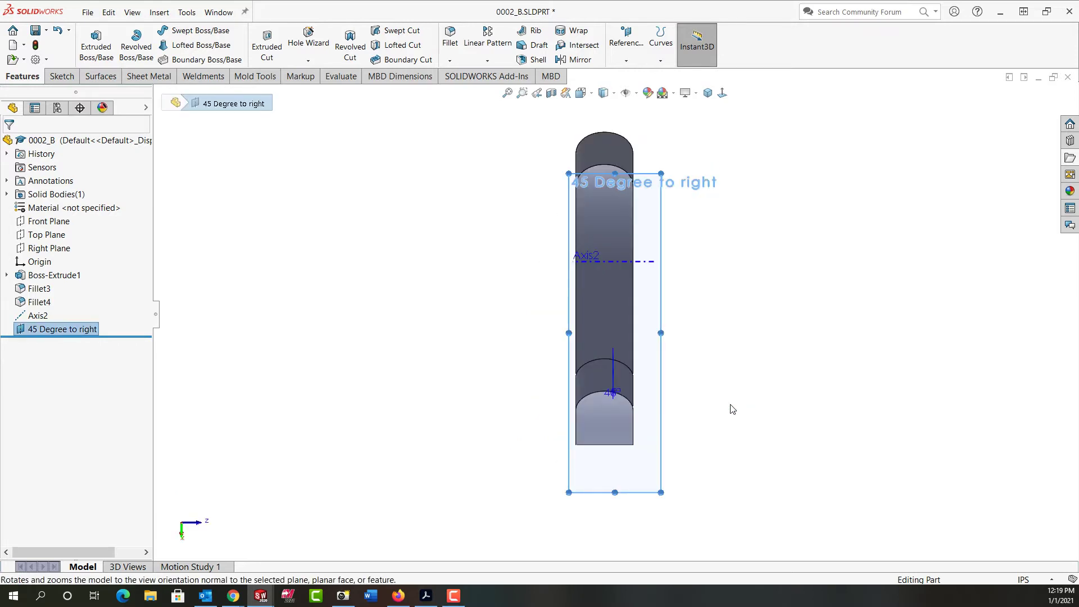
click(723, 93)
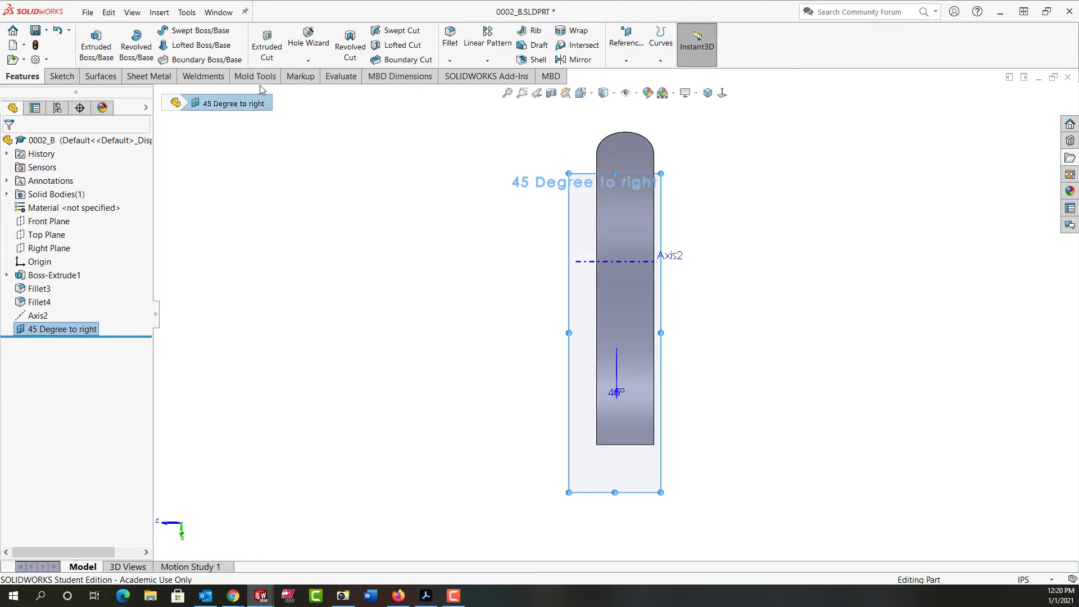
click(267, 50)
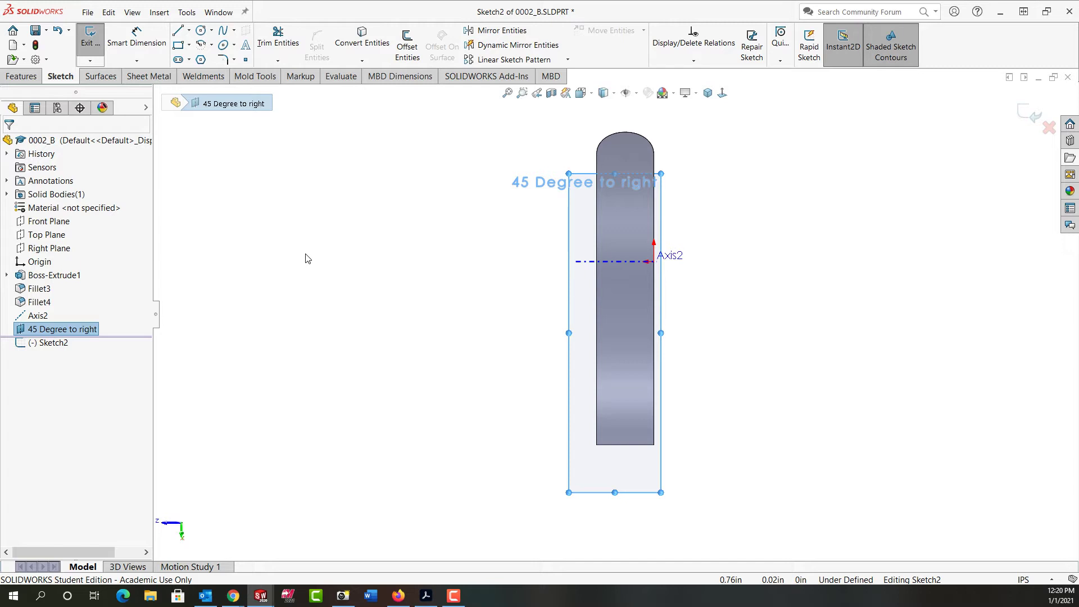
Hide the 45 Degree to right plane and Axis2
click(352, 229)
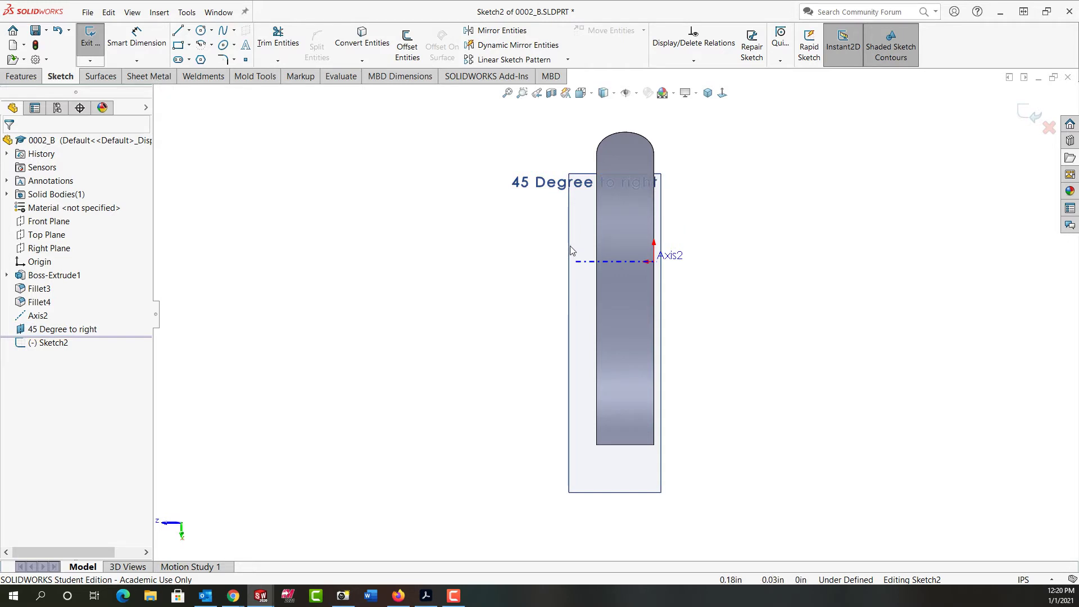
click(93, 330)
right_click(93, 330)
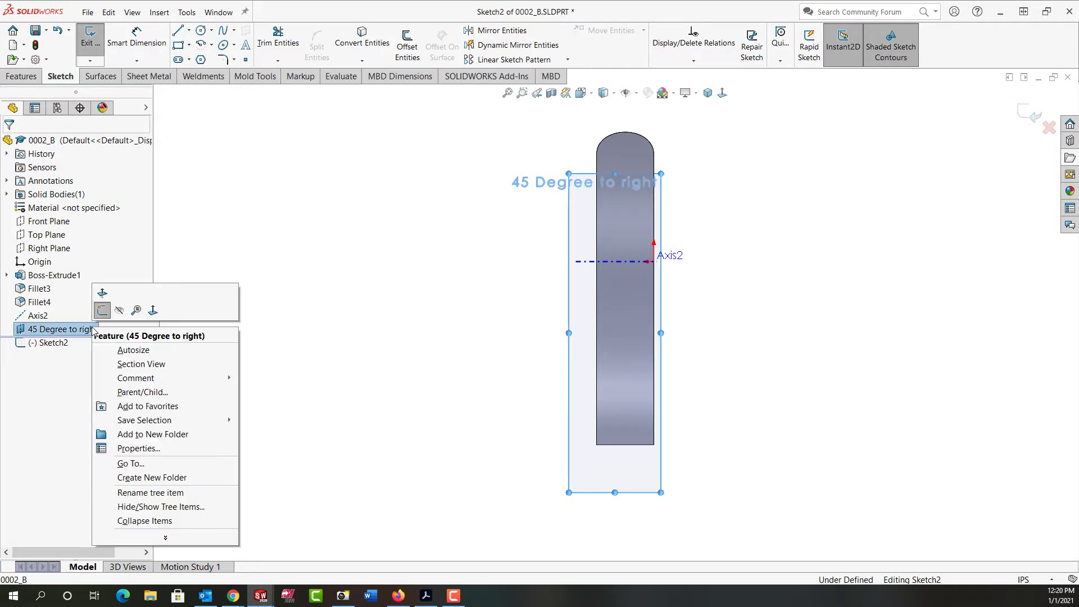
click(121, 312)
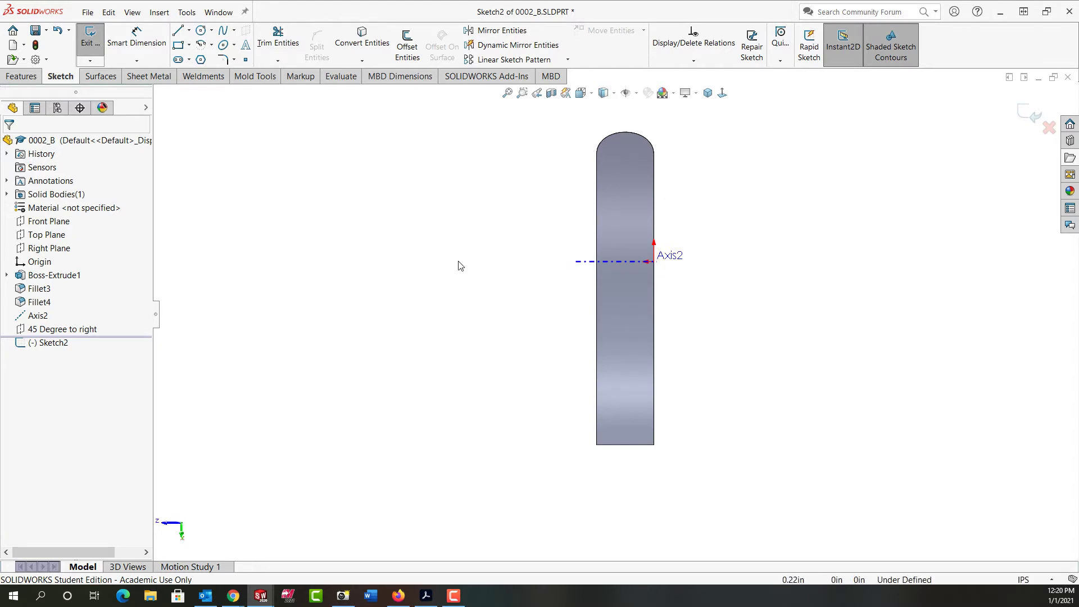
right_click(44, 317)
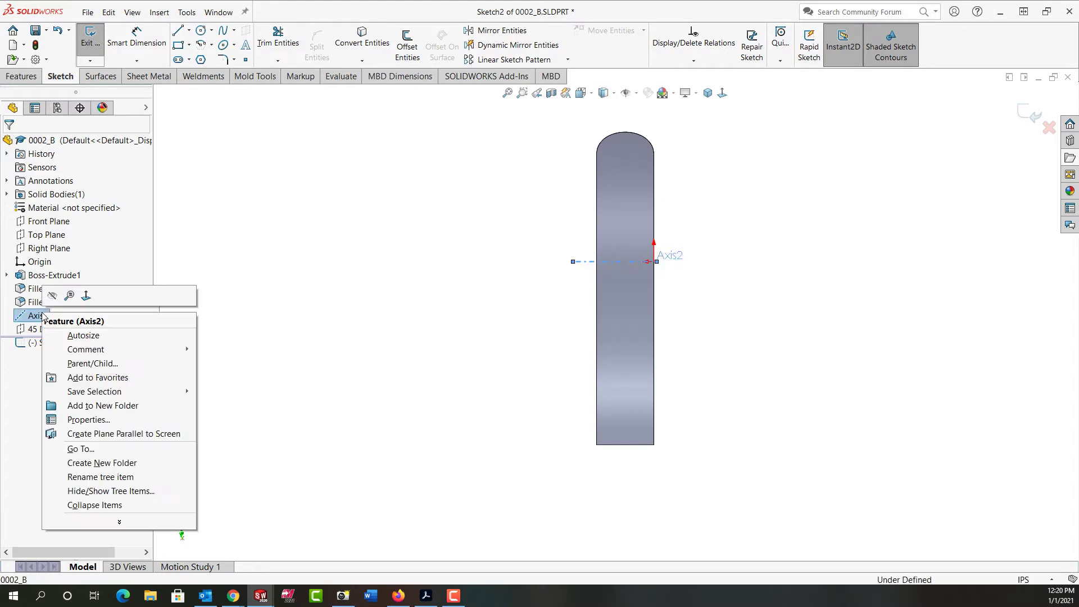
click(53, 297)
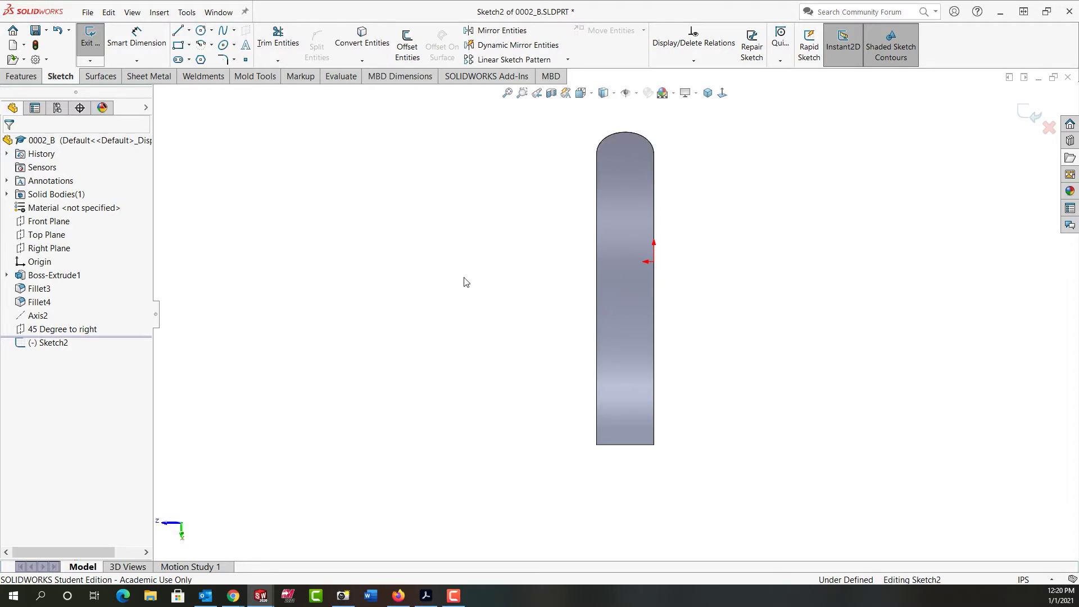
Convert the part's two long vertical side edges into sketch lines
click(363, 45)
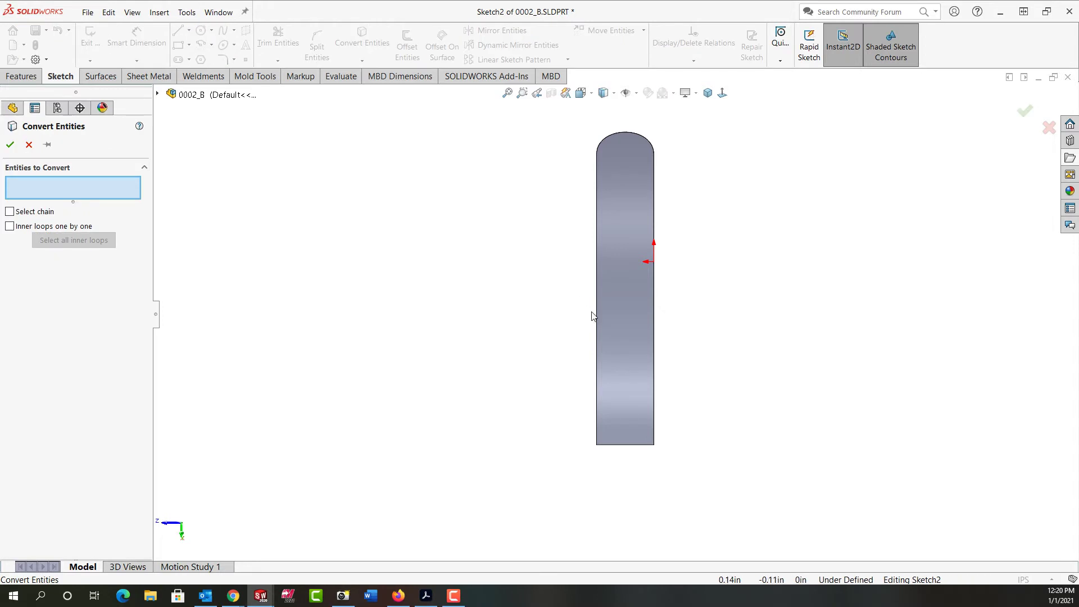
click(596, 409)
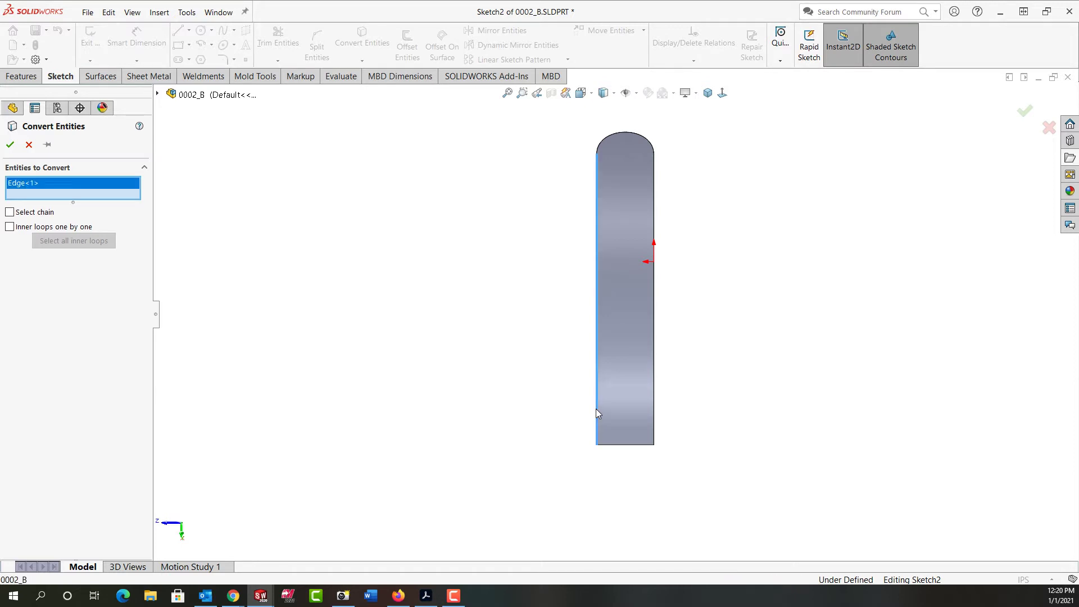
click(655, 412)
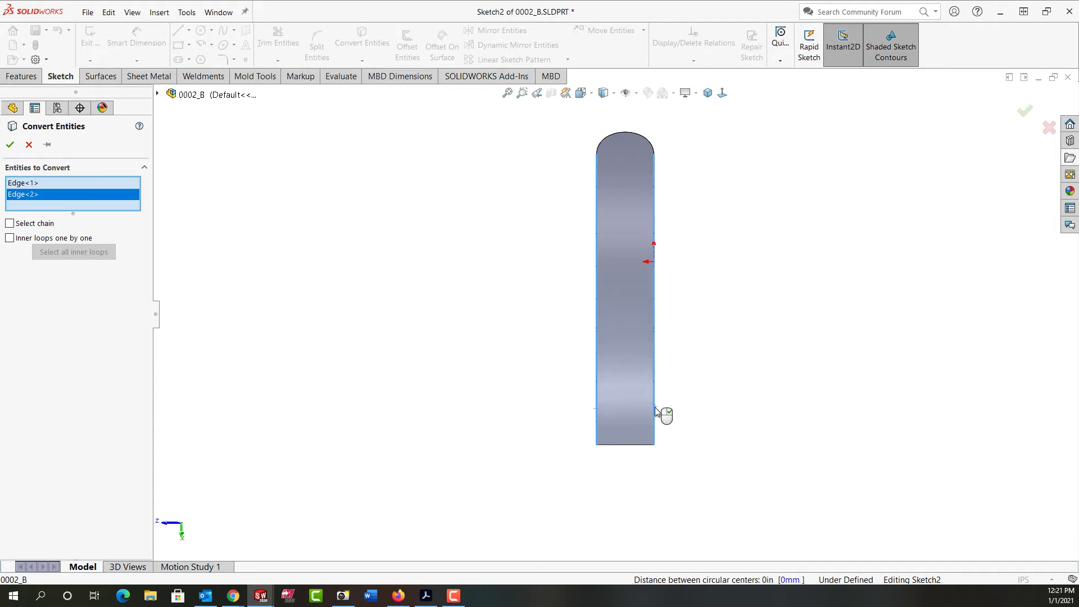
right_click(656, 410)
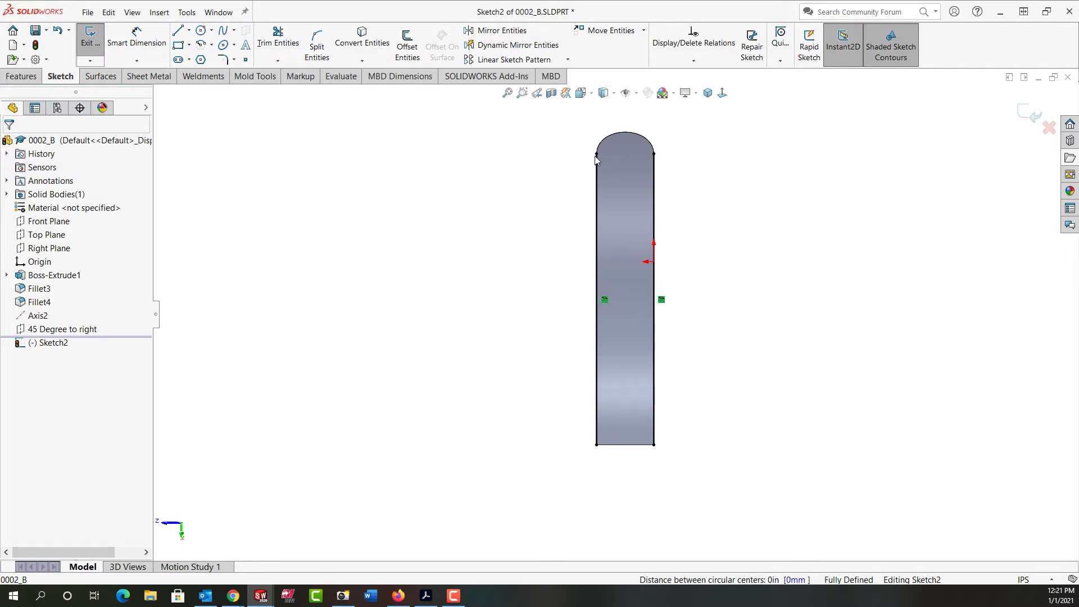
Shorten both converted side lines by lowering their upper endpoints to about Y -0.17 in
click(597, 212)
click(664, 147)
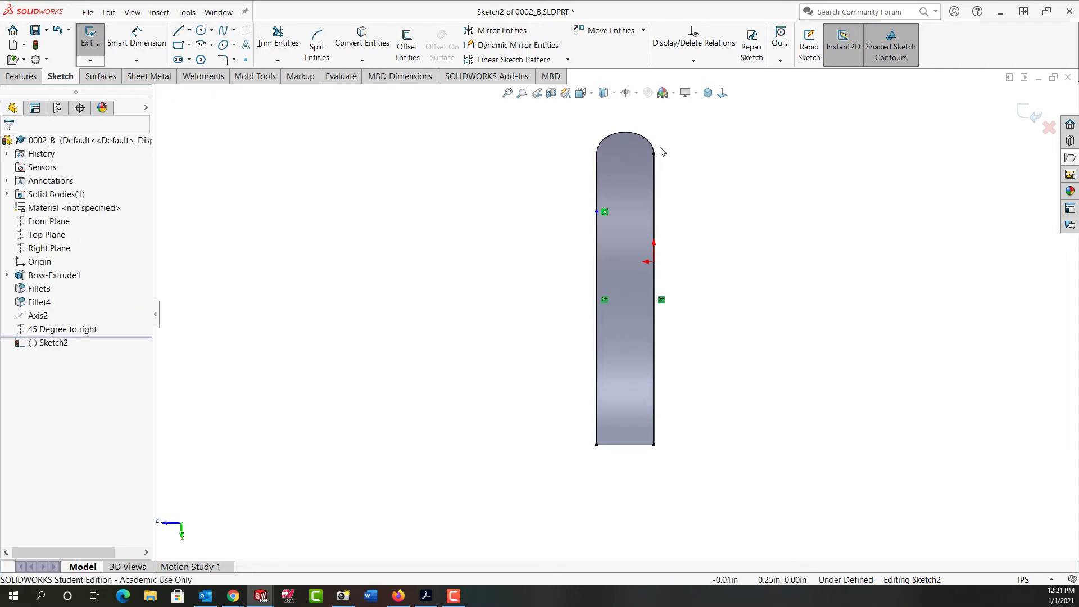
click(654, 154)
drag(654, 154, 654, 341)
drag(596, 211, 598, 342)
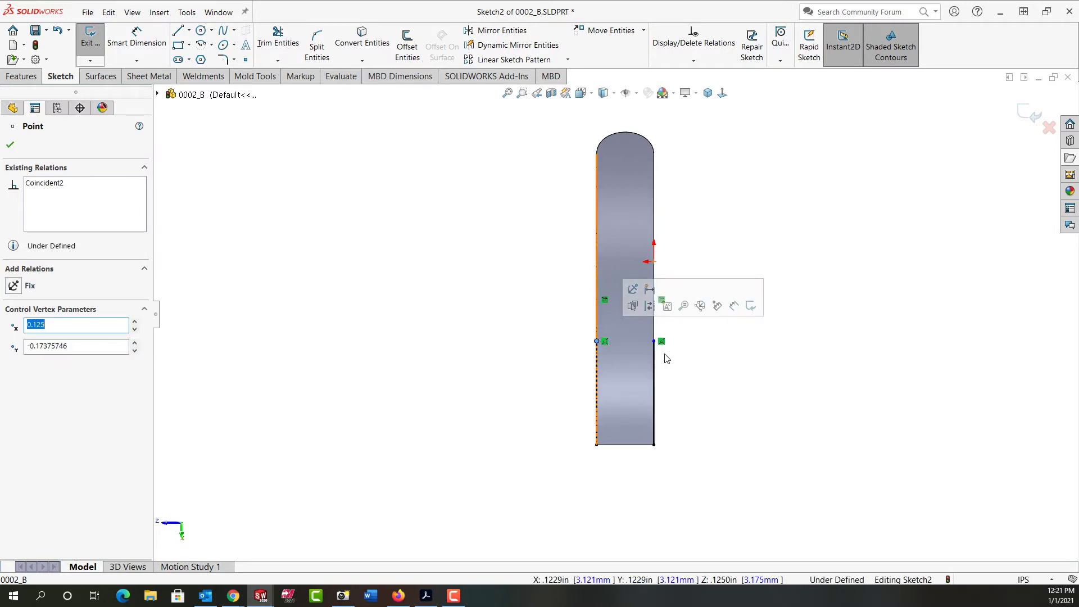
click(712, 406)
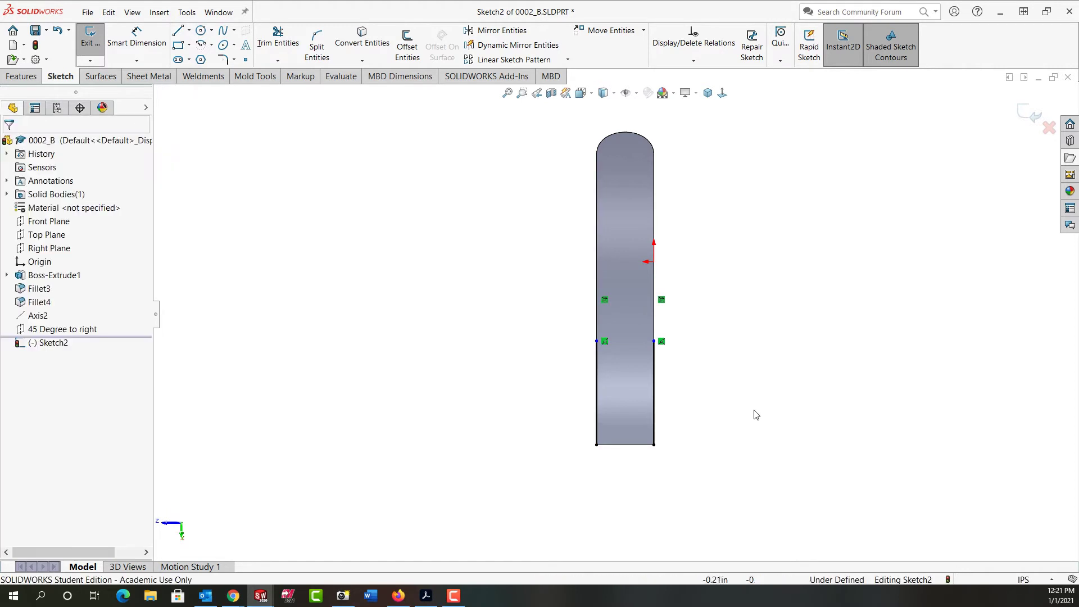
Join the lower ends of the side lines with a 0.125 in horizontal line and make all three lines construction geometry
right_drag(850, 386, 807, 387)
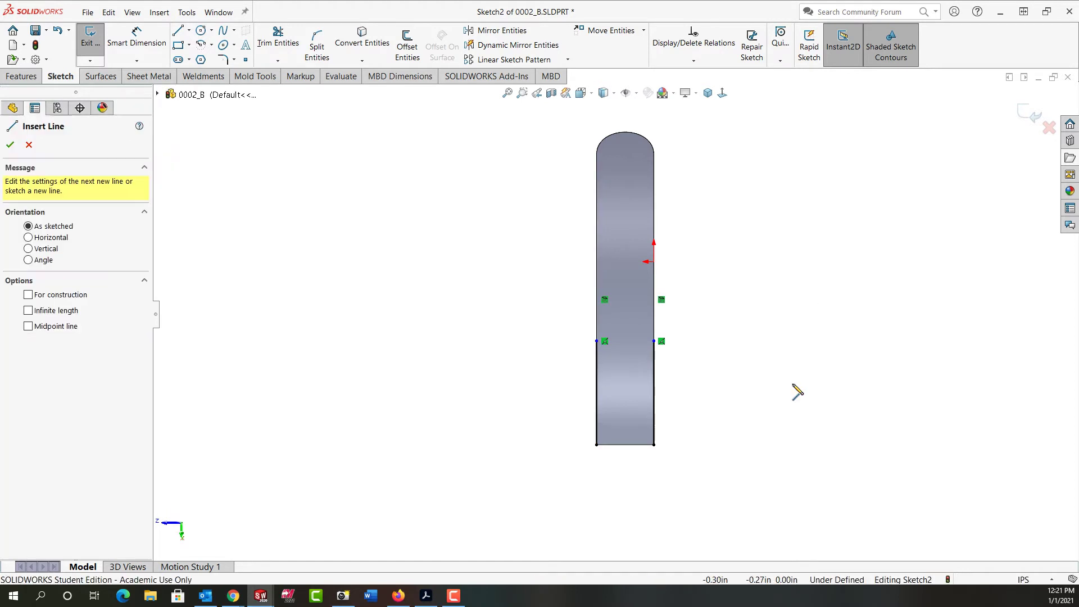
click(654, 445)
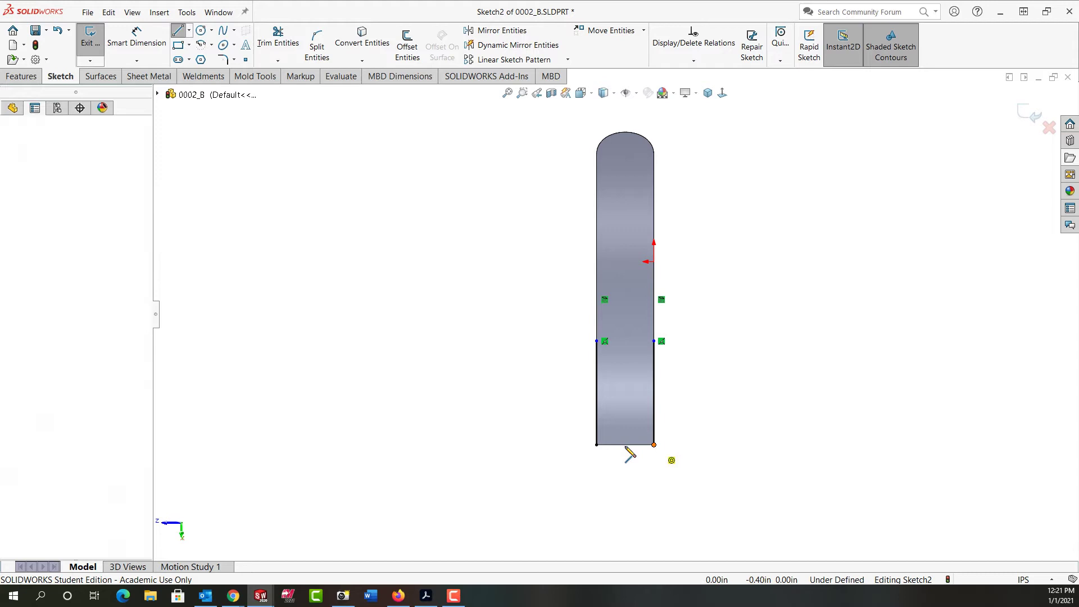
click(596, 445)
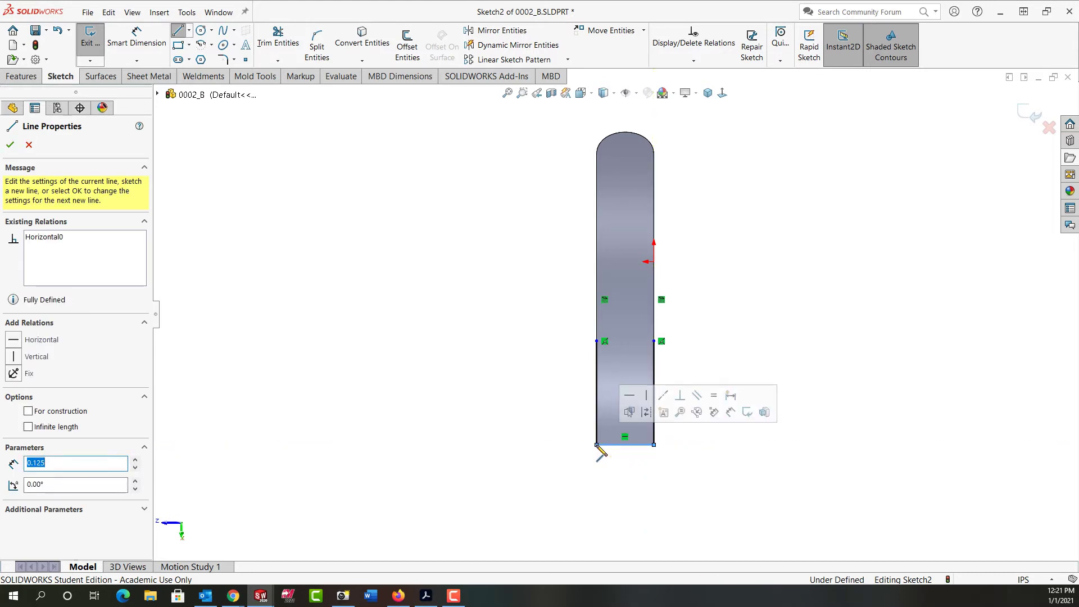
key(Escape)
key(Escape)
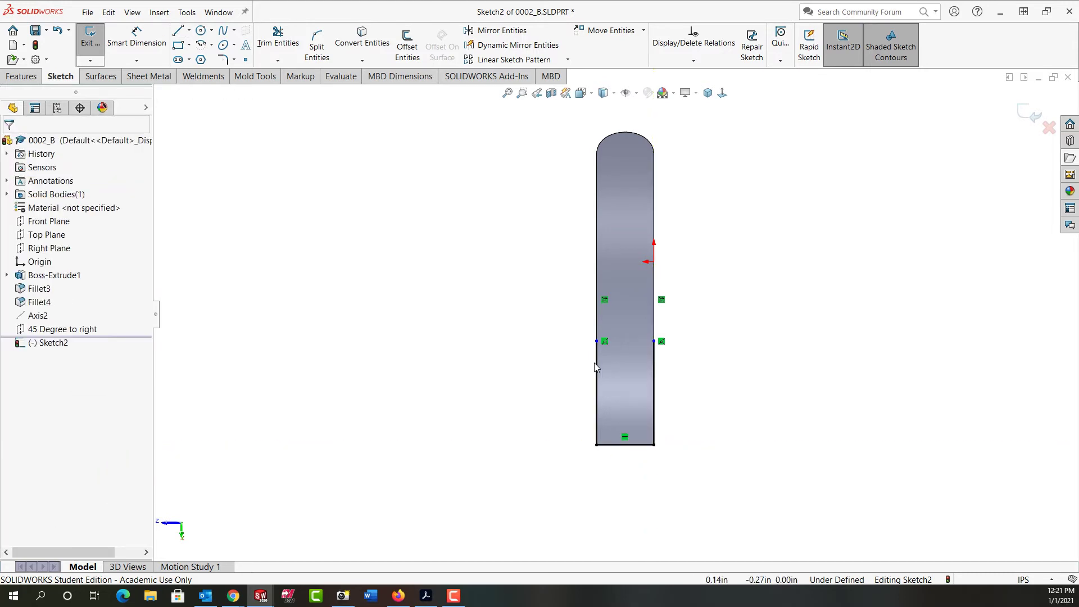
drag(559, 322, 685, 455)
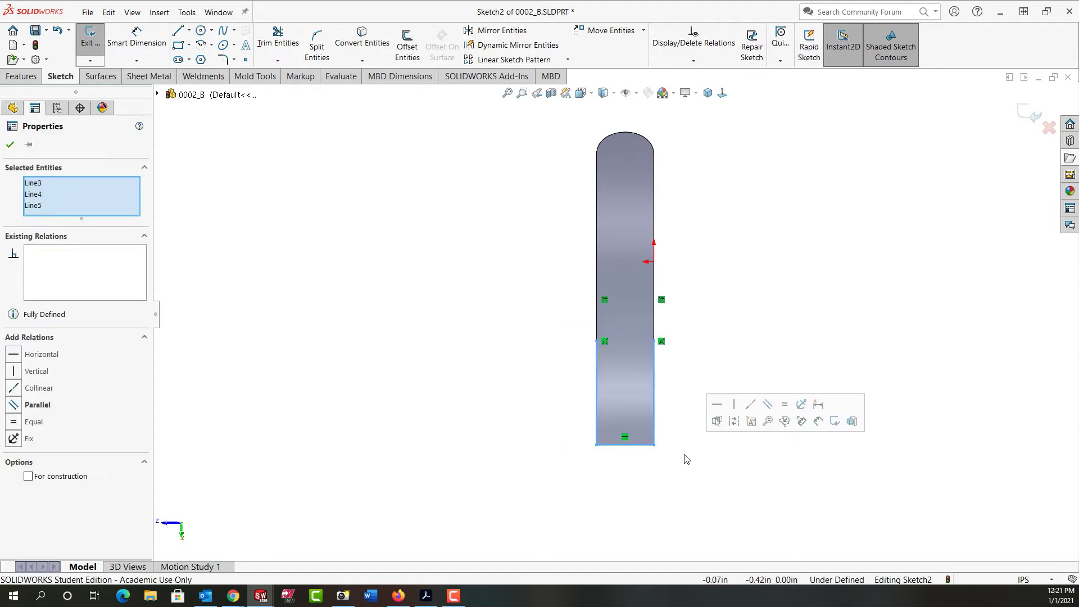
click(735, 422)
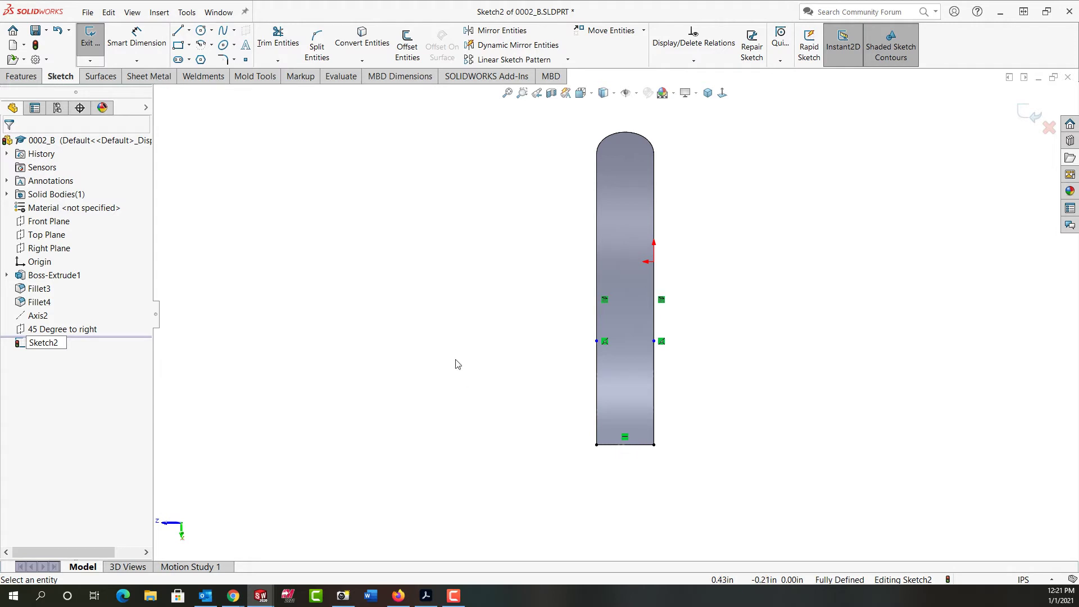
Draw a vertical centerline from the midpoint of the bottom construction line up past the sketch origin's level
click(189, 31)
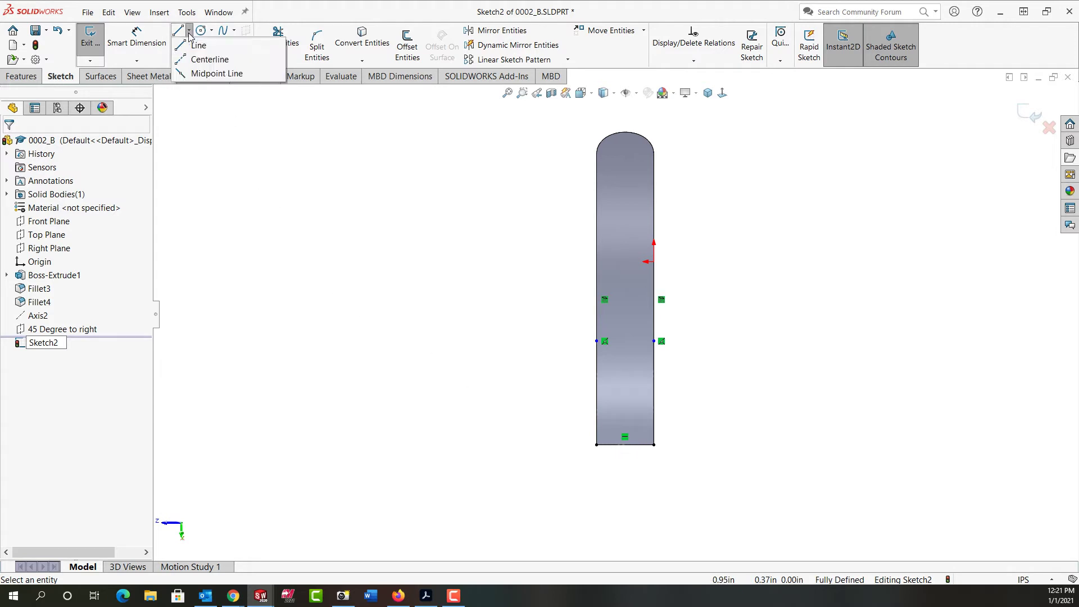
click(205, 57)
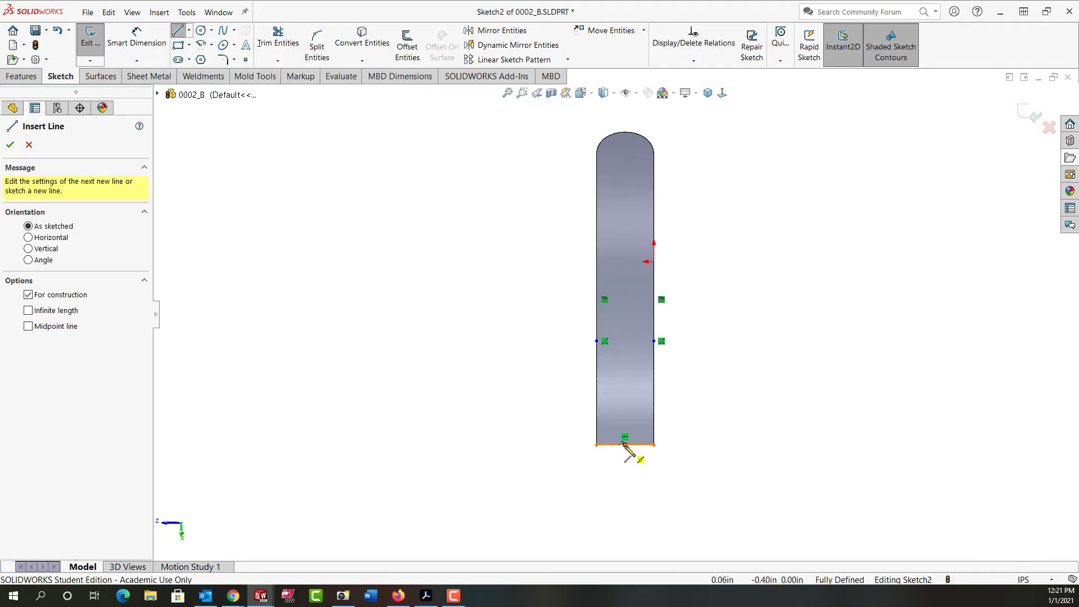
click(625, 445)
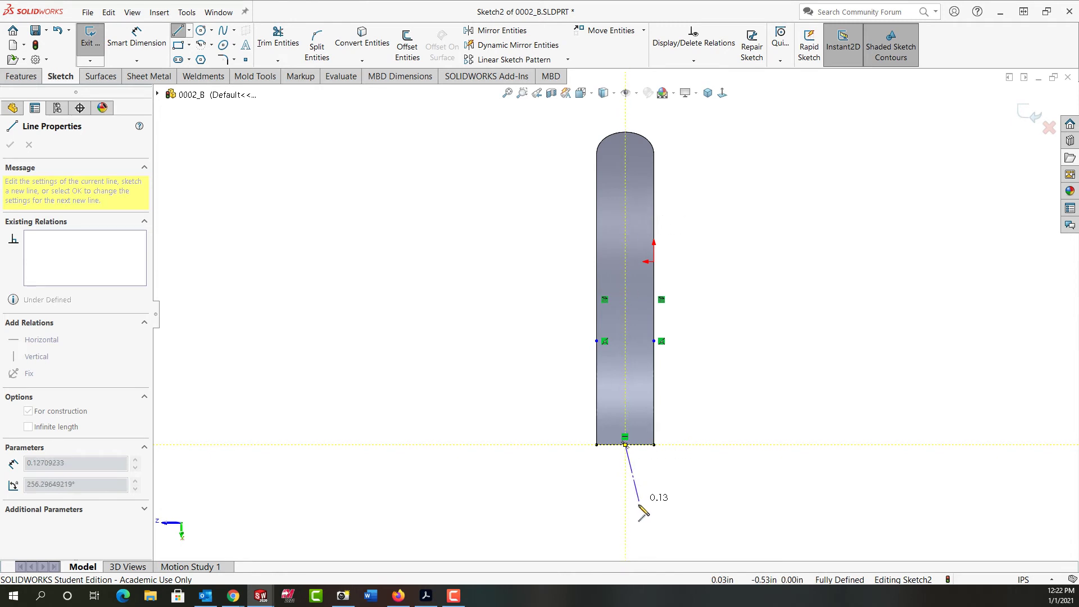
click(626, 215)
key(Escape)
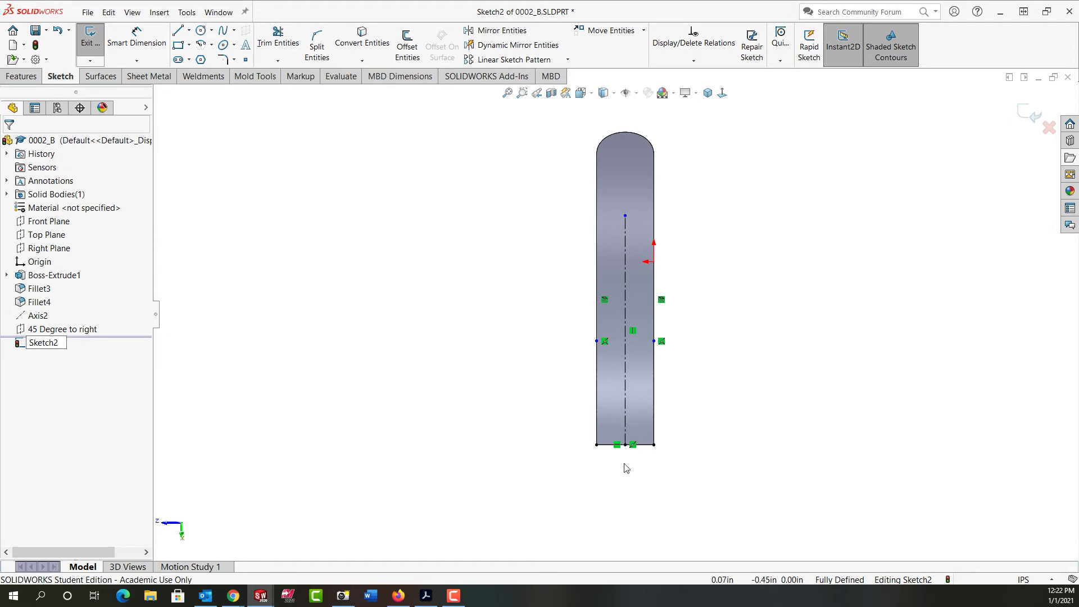
Sketch an angled line about 0.13 in long from the centerline to below the bottom edge, plus a horizontal line about 0.05 in back beneath the centerline
scroll(618, 460, down, 2)
scroll(617, 460, down, 1)
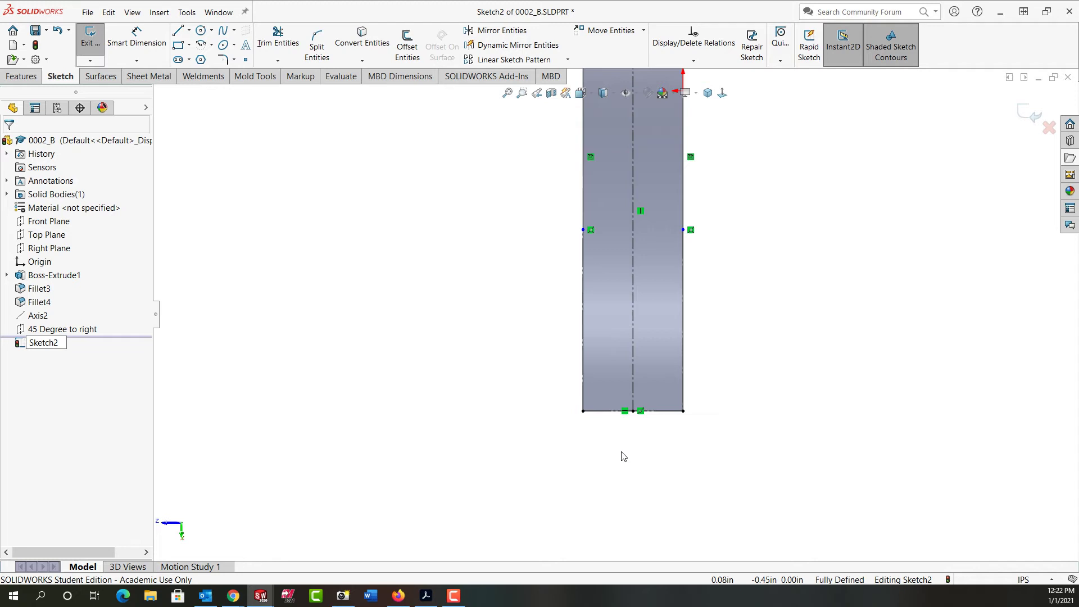
right_click(623, 457)
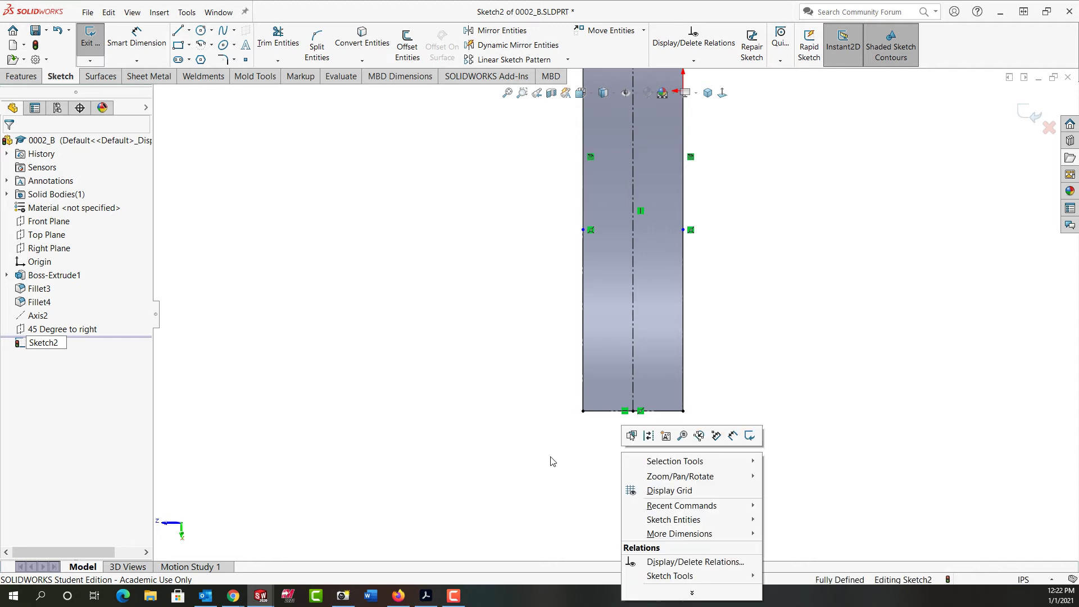
click(579, 473)
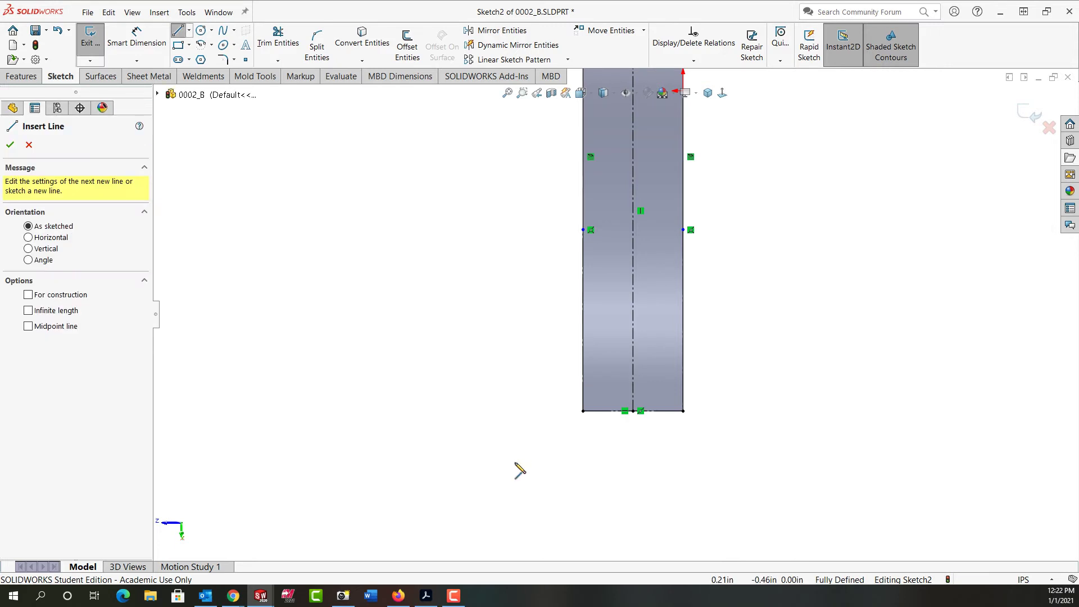
click(633, 345)
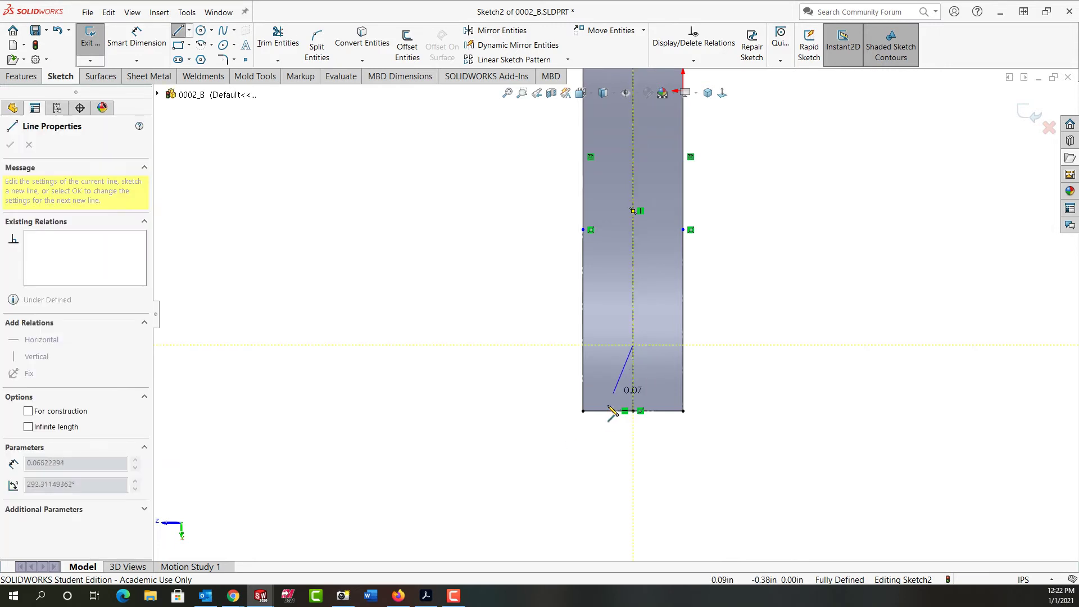
click(594, 442)
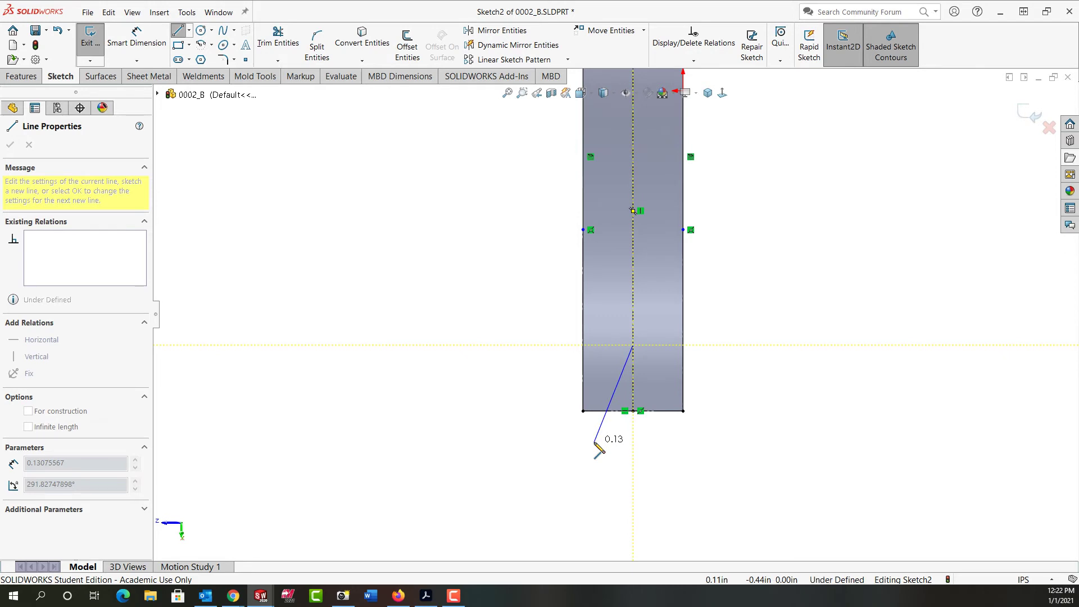
double_click(633, 442)
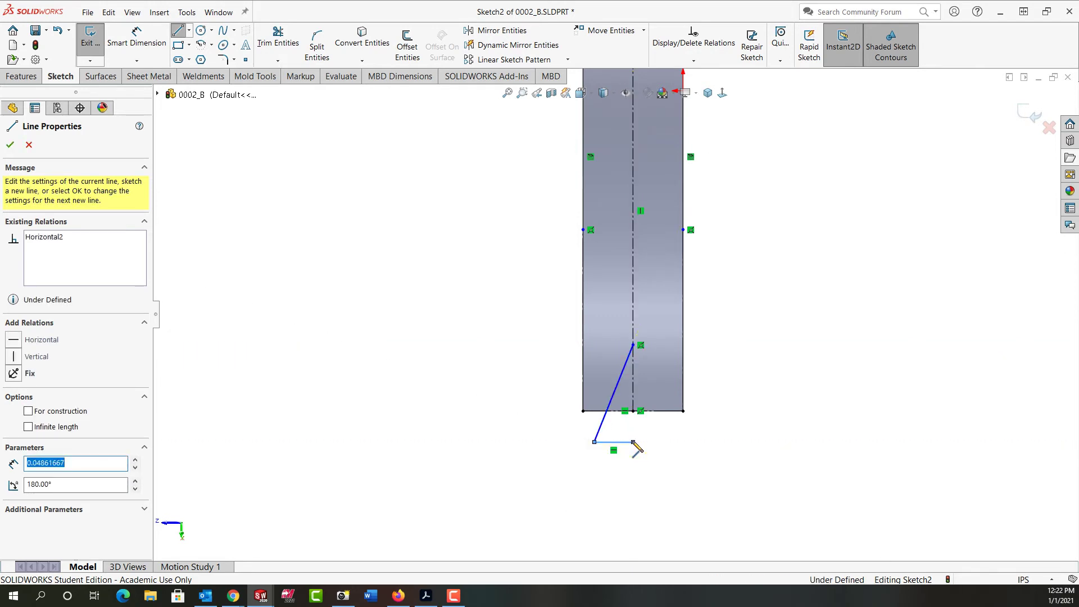
key(Escape)
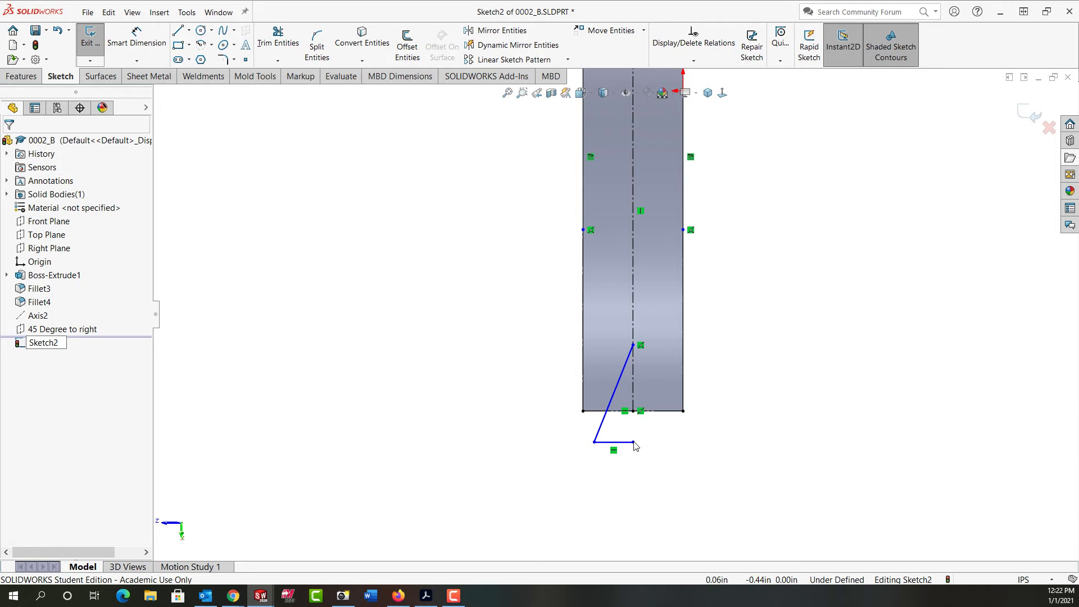
Make the free endpoint of the lower horizontal line coincident with the vertical centerline
click(633, 442)
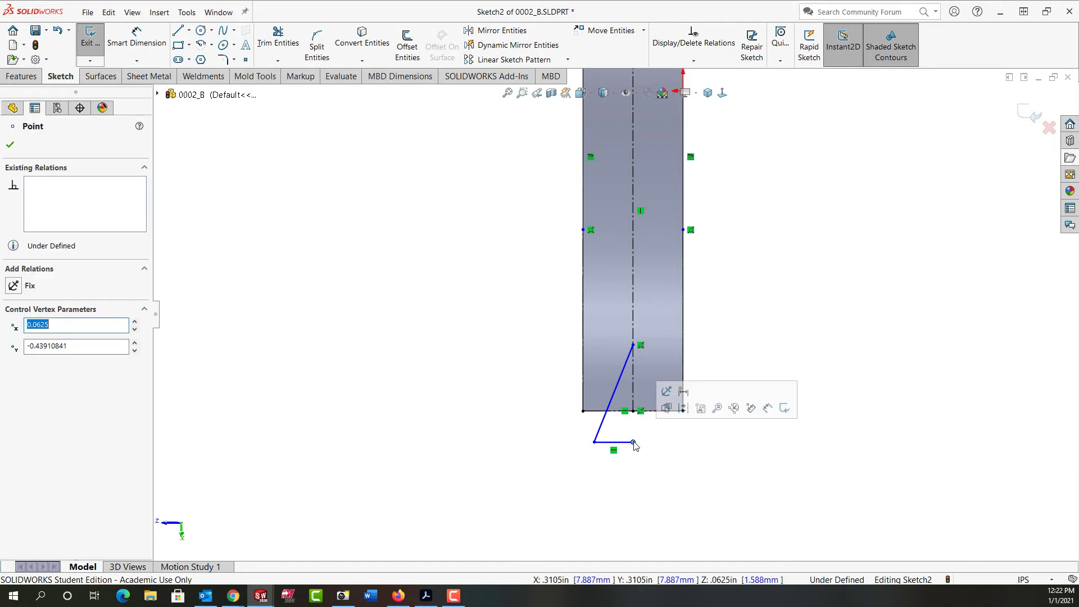
ctrl+click(634, 387)
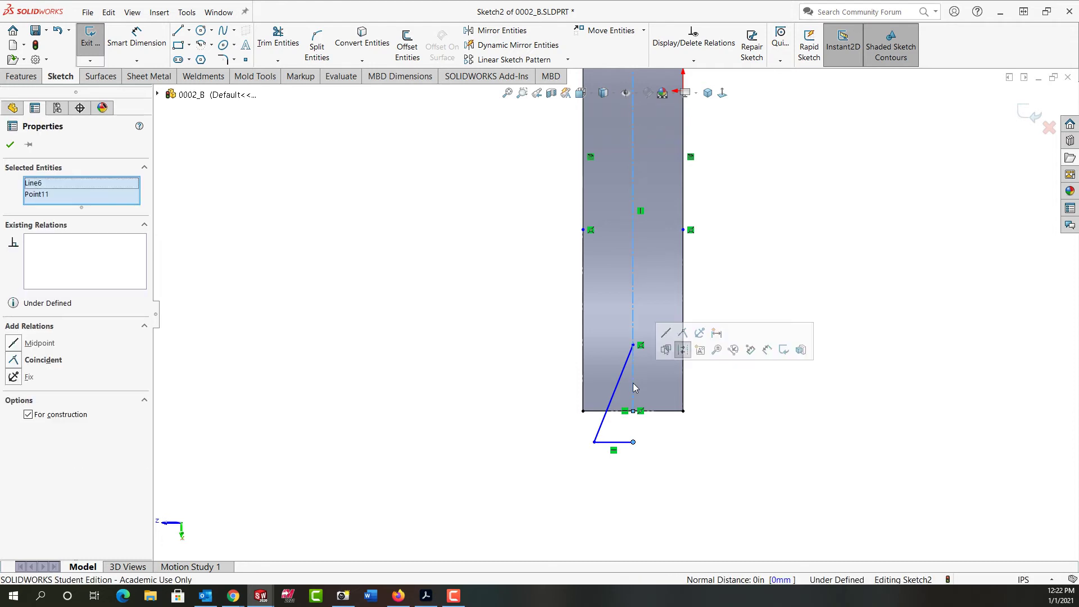
click(683, 335)
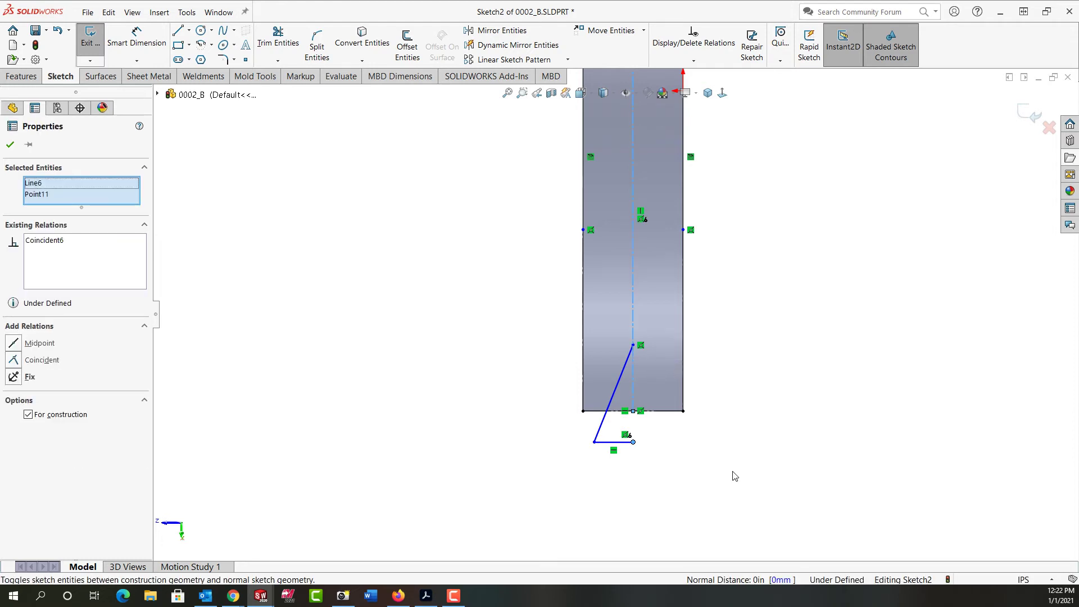
click(729, 468)
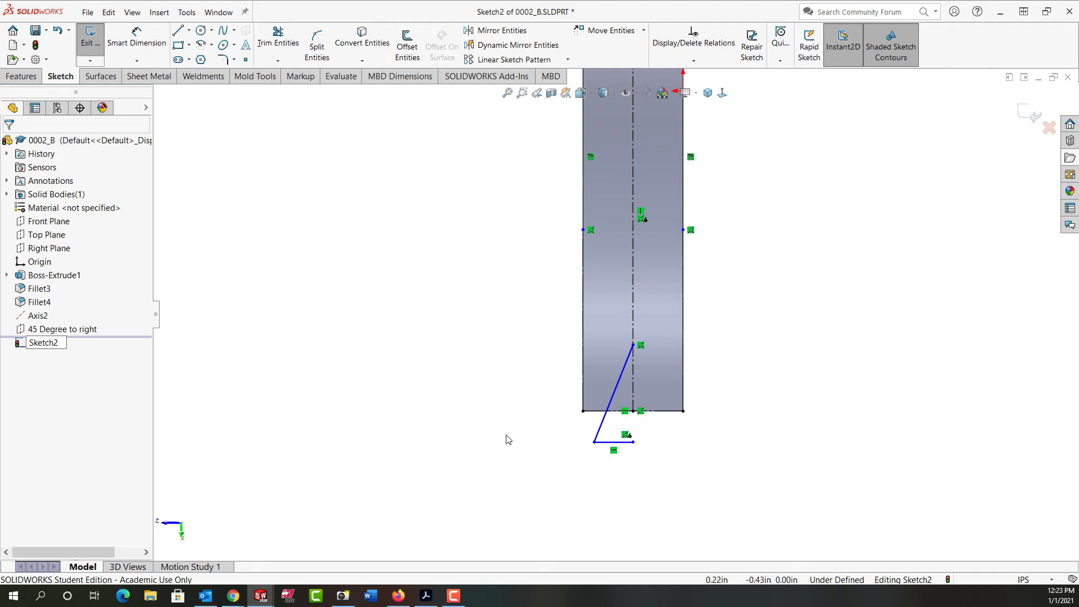
Dimension the angle between the slanted line and the vertical centerline as 45 degrees
right_drag(507, 440, 510, 378)
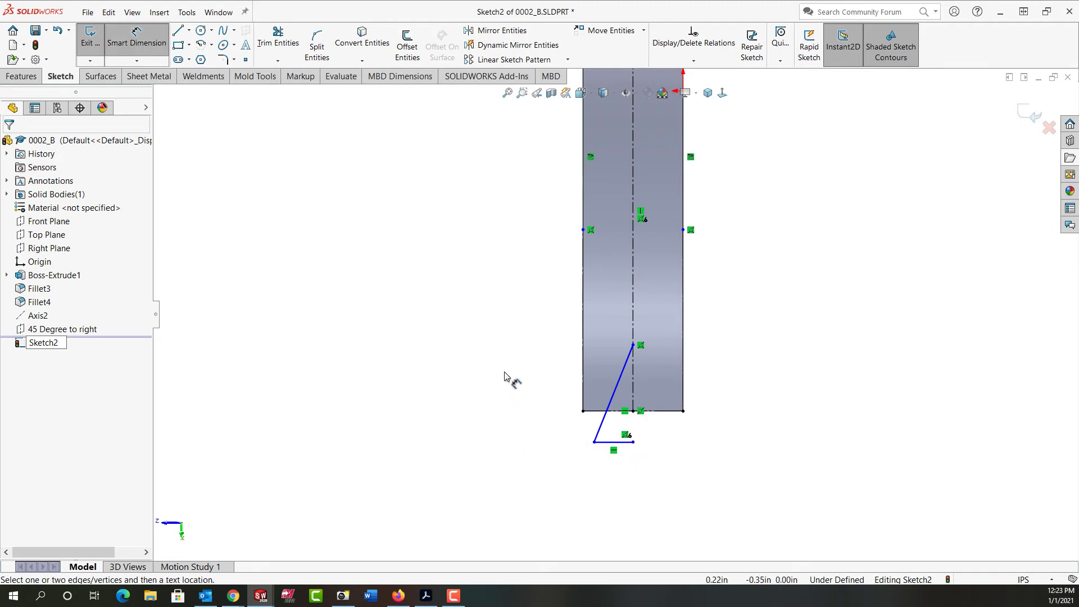
click(619, 380)
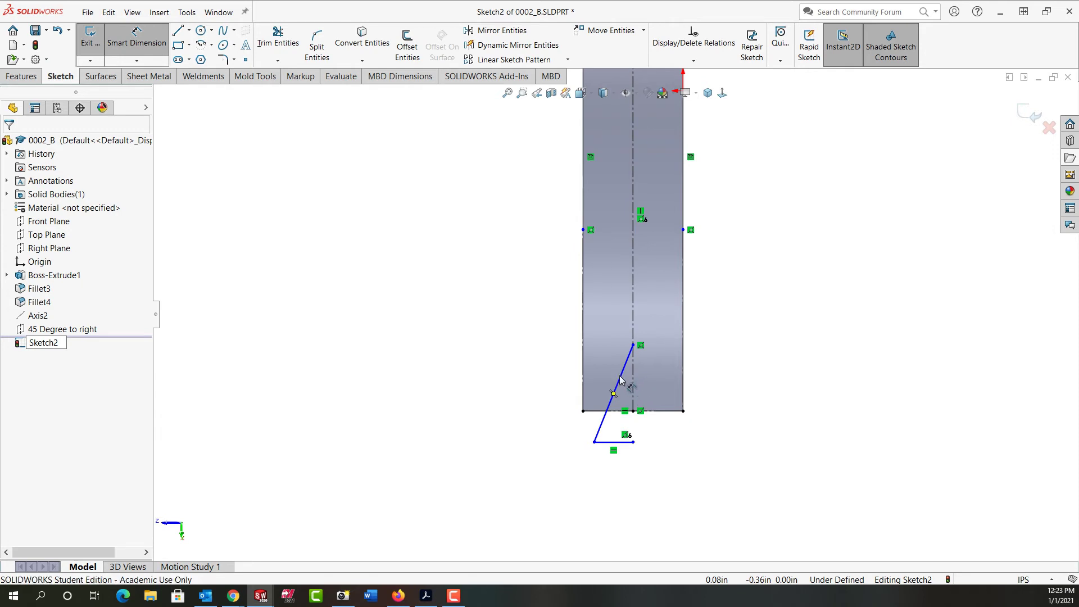
click(632, 387)
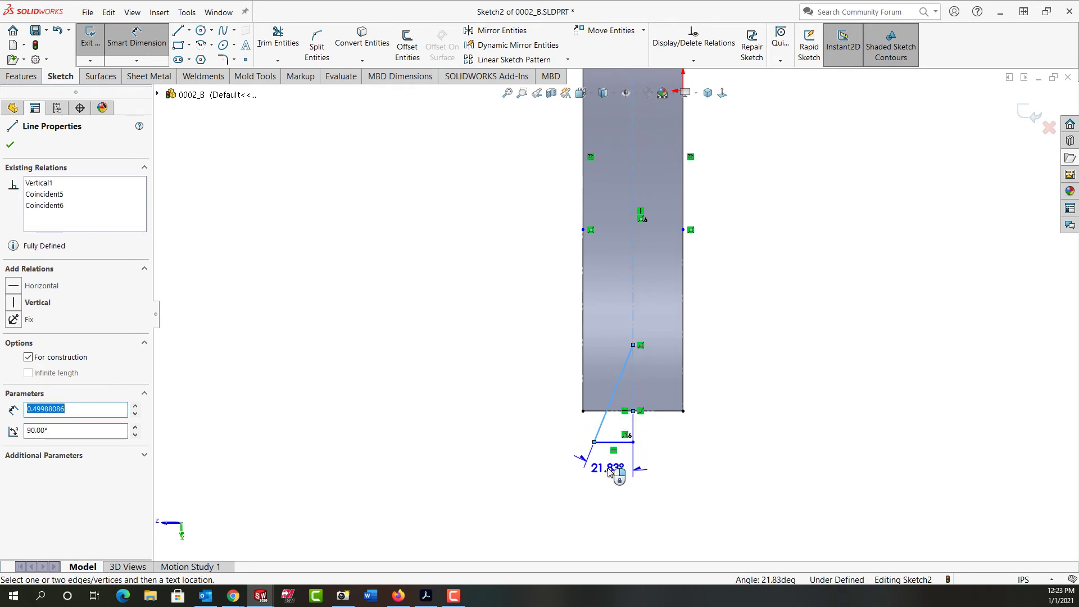
click(609, 471)
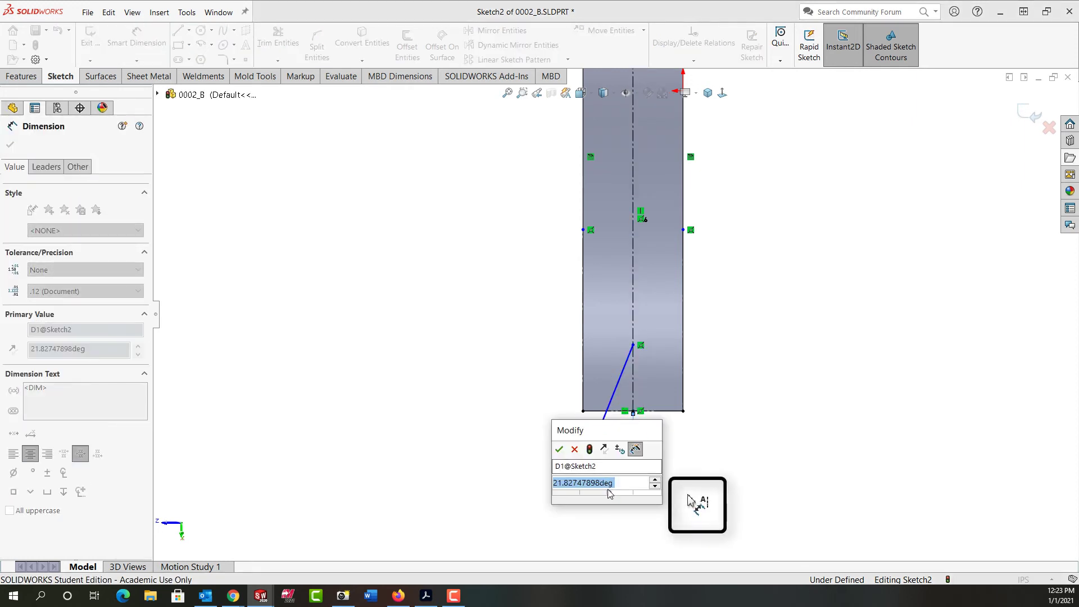
text(45)
key(Return)
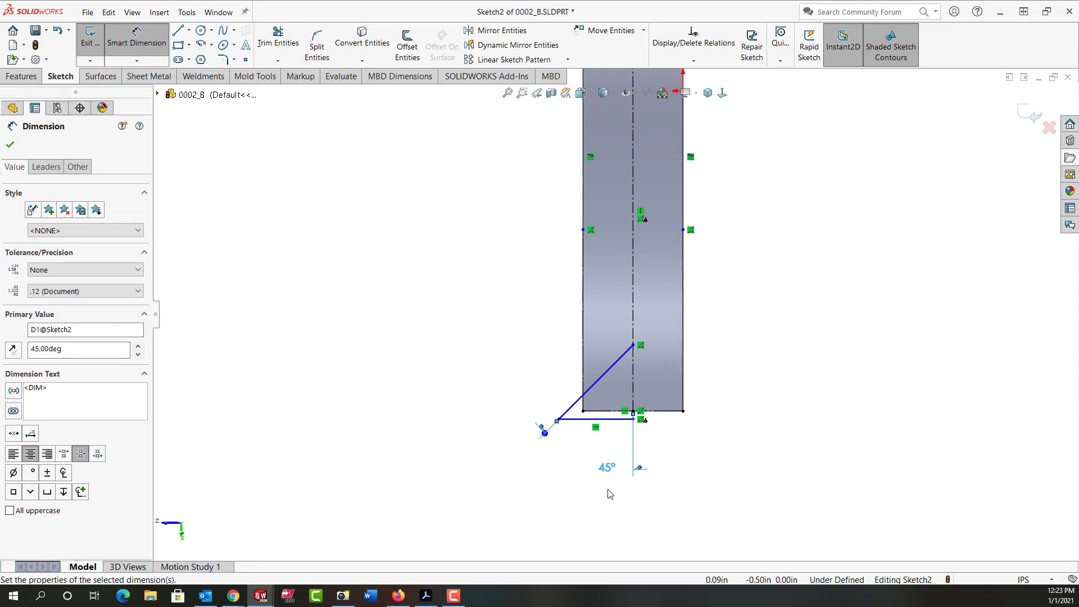
Dimension the lower horizontal line 0.025 in below the bottom construction line and move the dimension text closer to the sketch
click(605, 418)
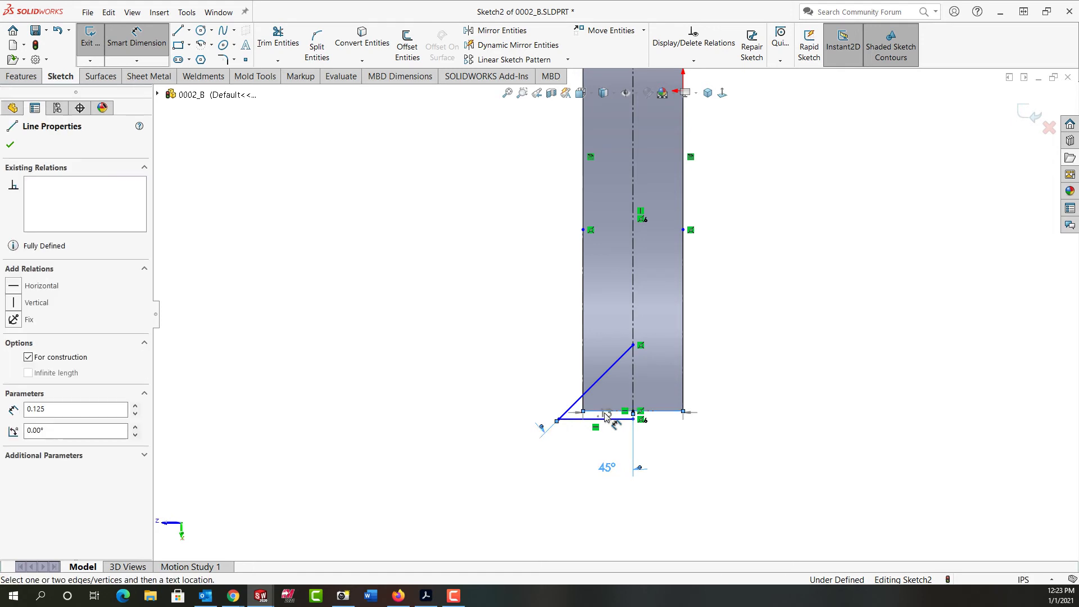
click(525, 473)
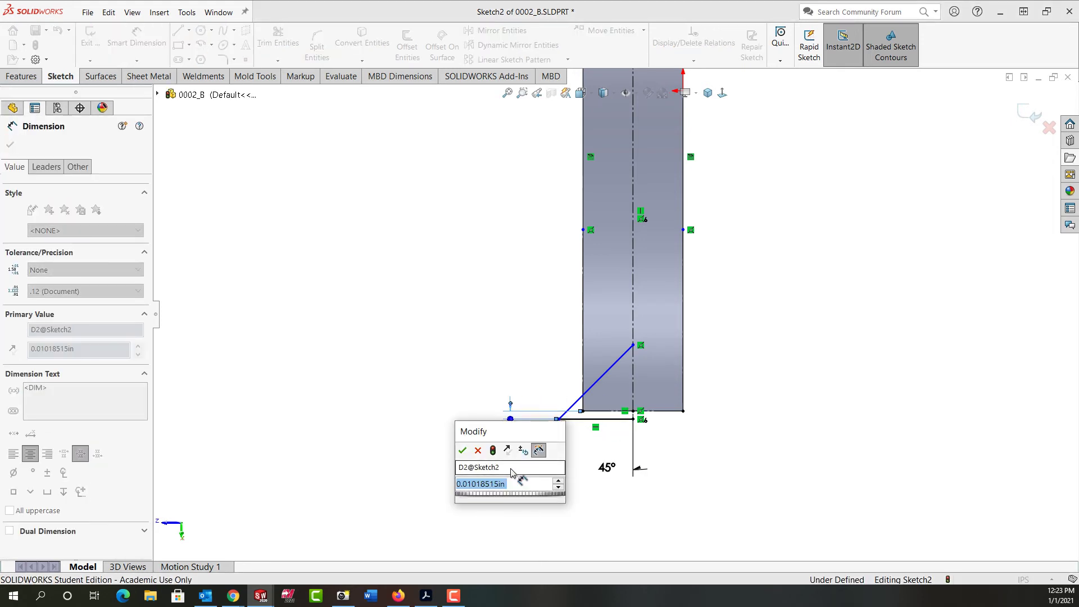
text(.025)
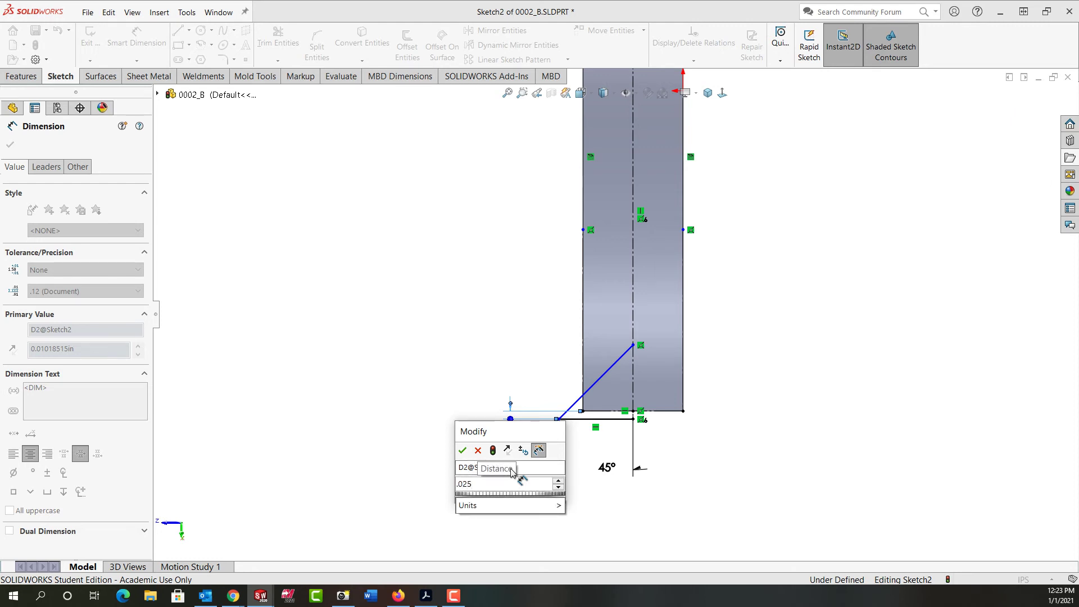
key(Return)
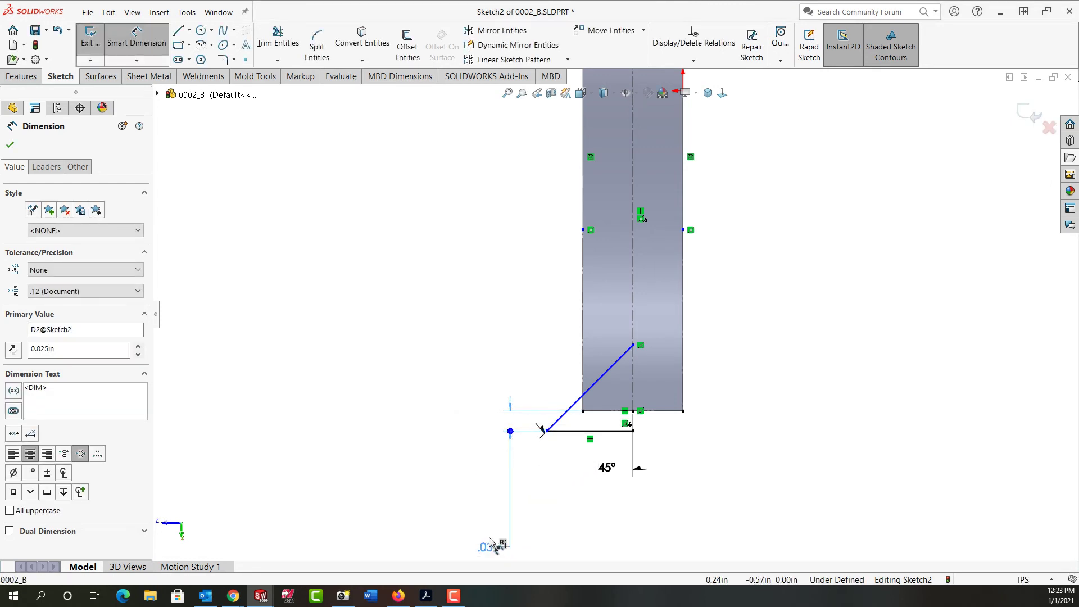
drag(495, 551, 511, 481)
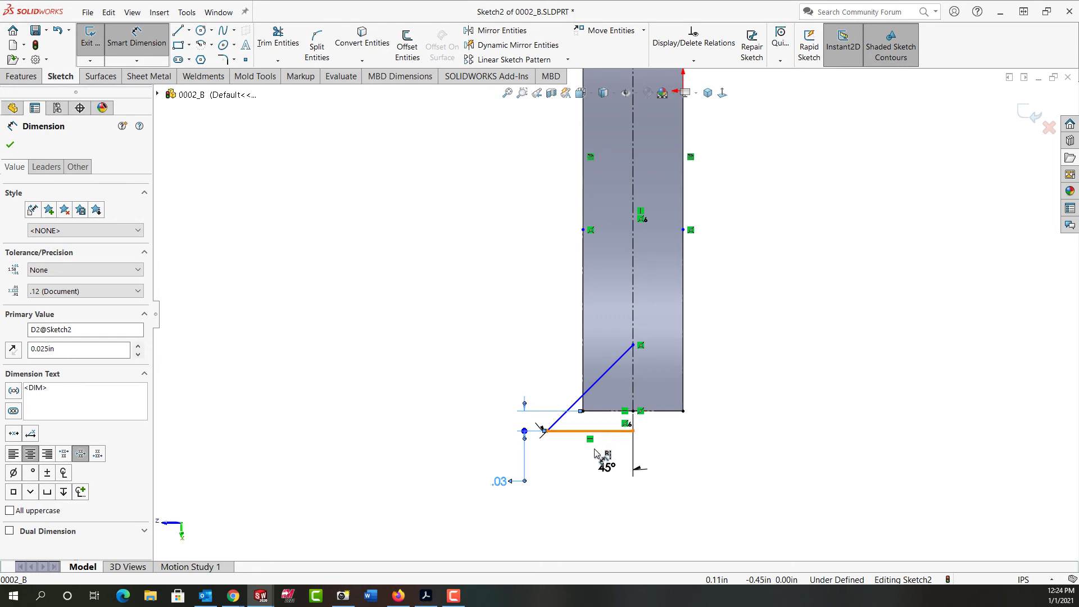
Dimension the slanted line's upper endpoint 0.05 in above the bottom construction line
click(609, 413)
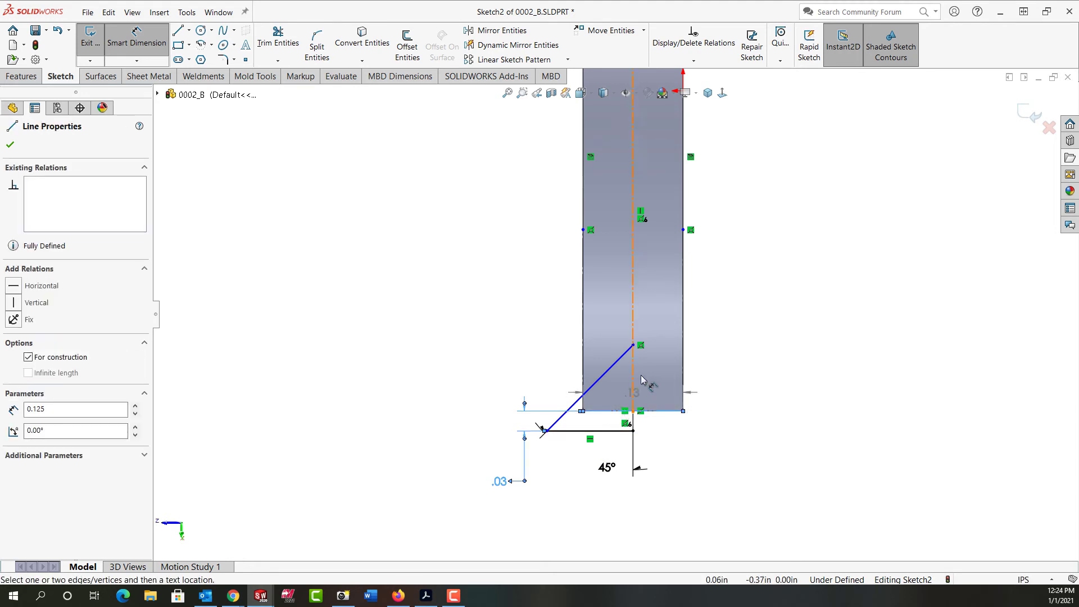
click(633, 345)
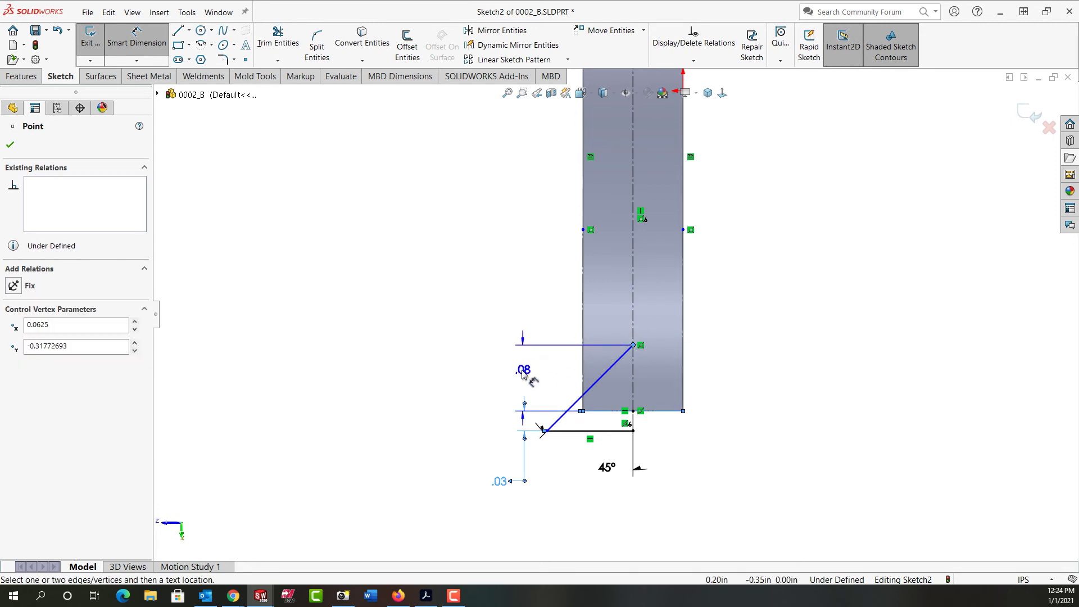
click(523, 373)
text(.05)
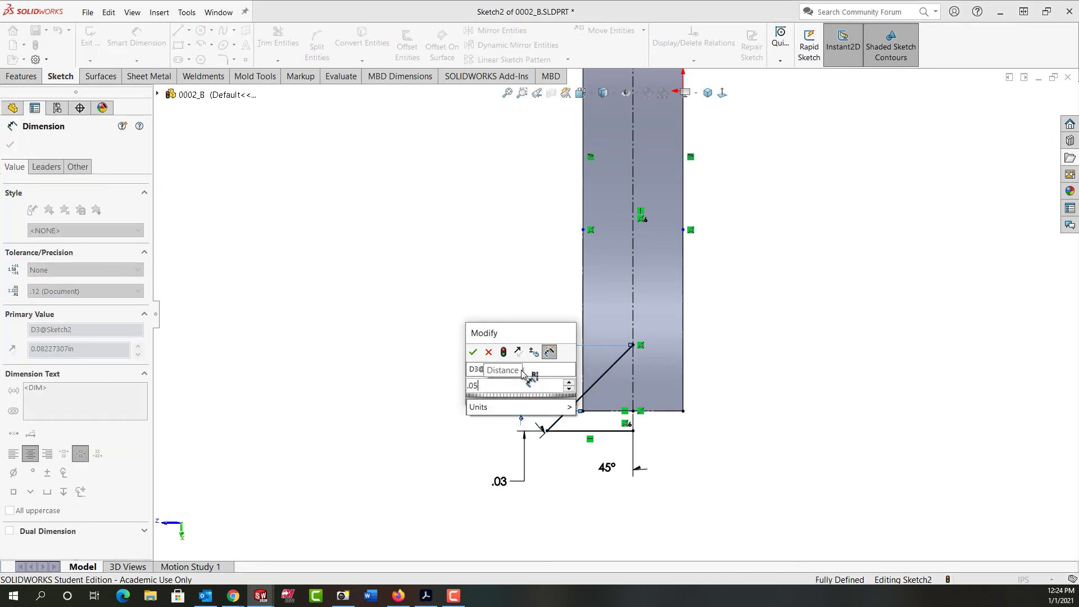
key(Return)
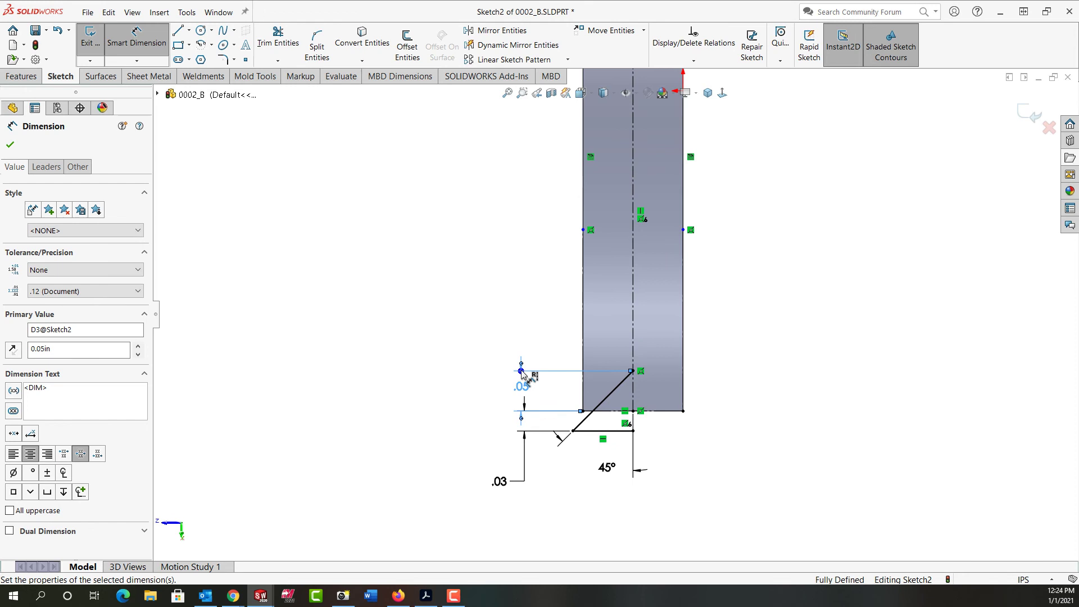
key(Escape)
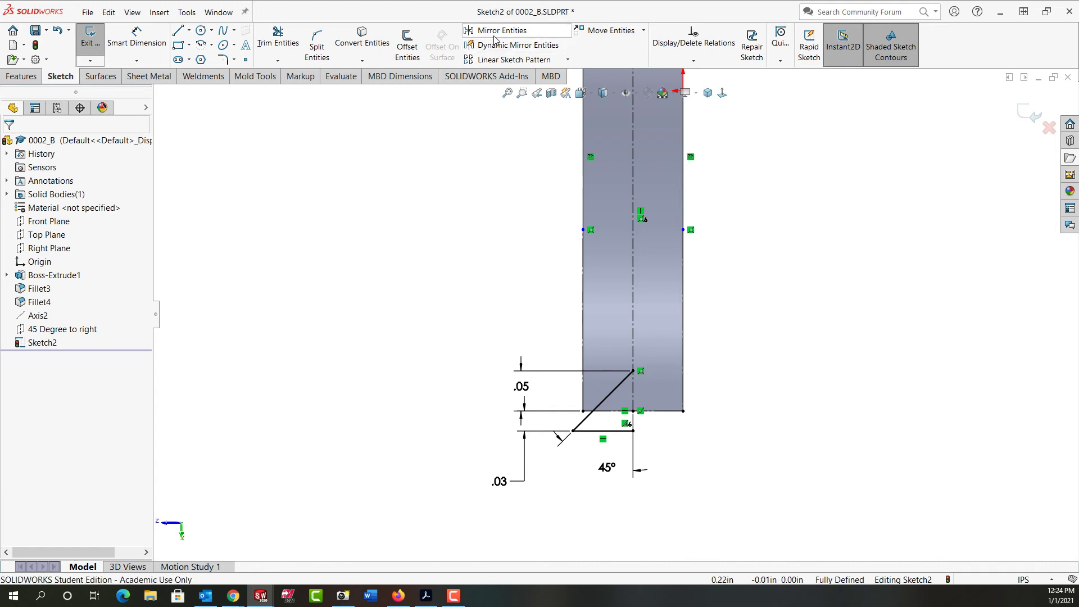
Mirror the slanted line and the lower horizontal line about the vertical centerline to close the triangle
click(495, 31)
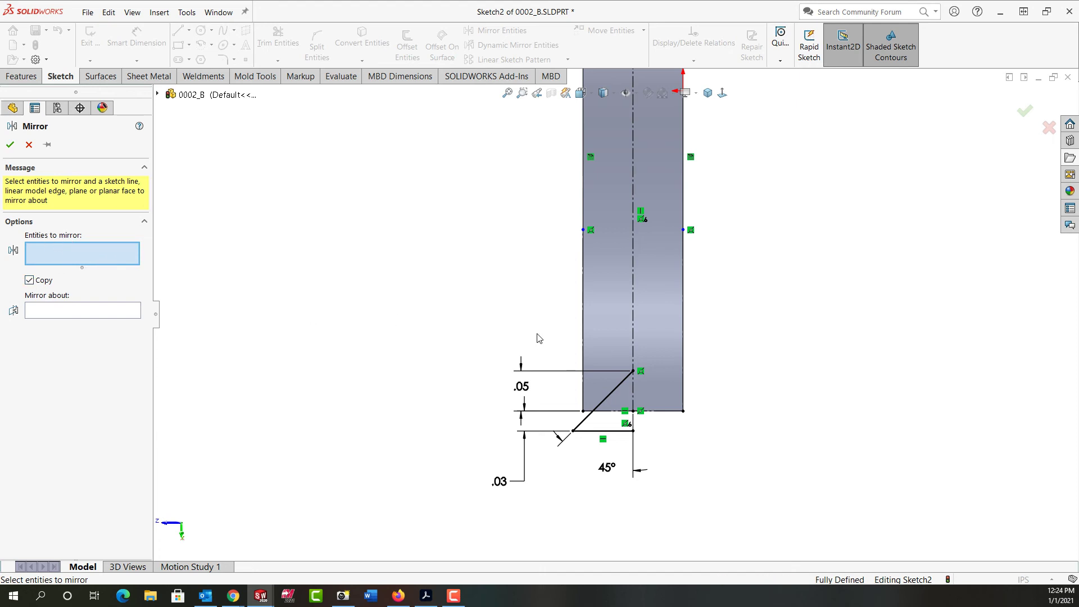
drag(538, 332, 644, 447)
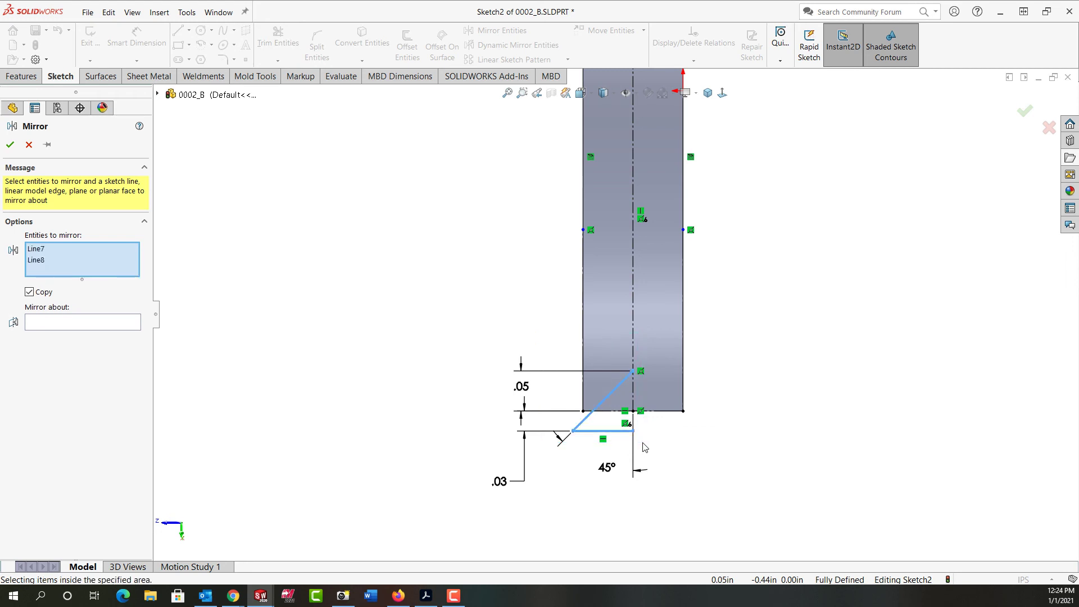
right_click(644, 447)
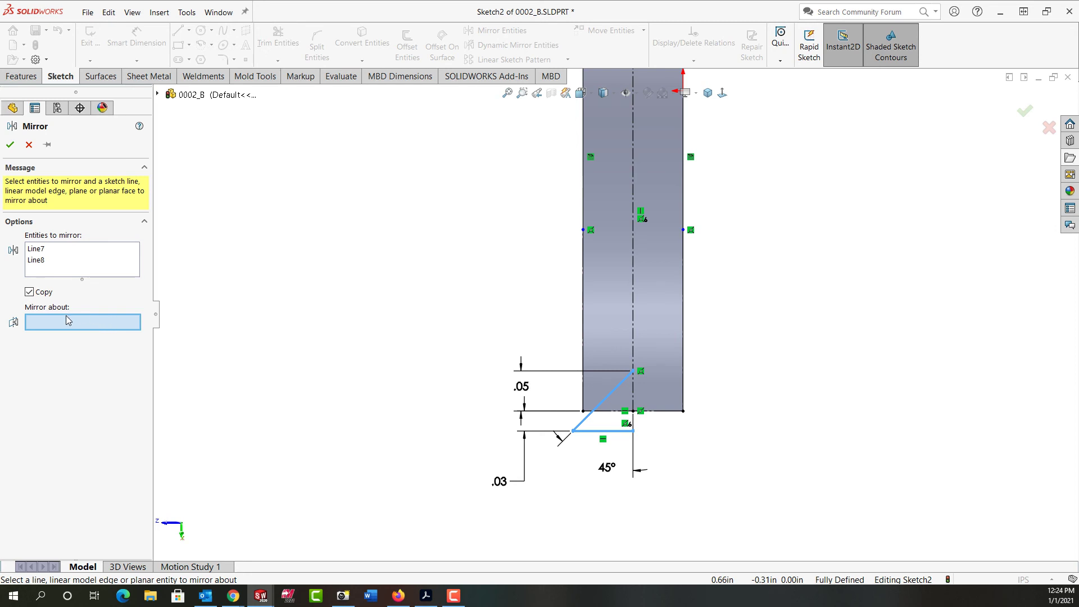
click(634, 353)
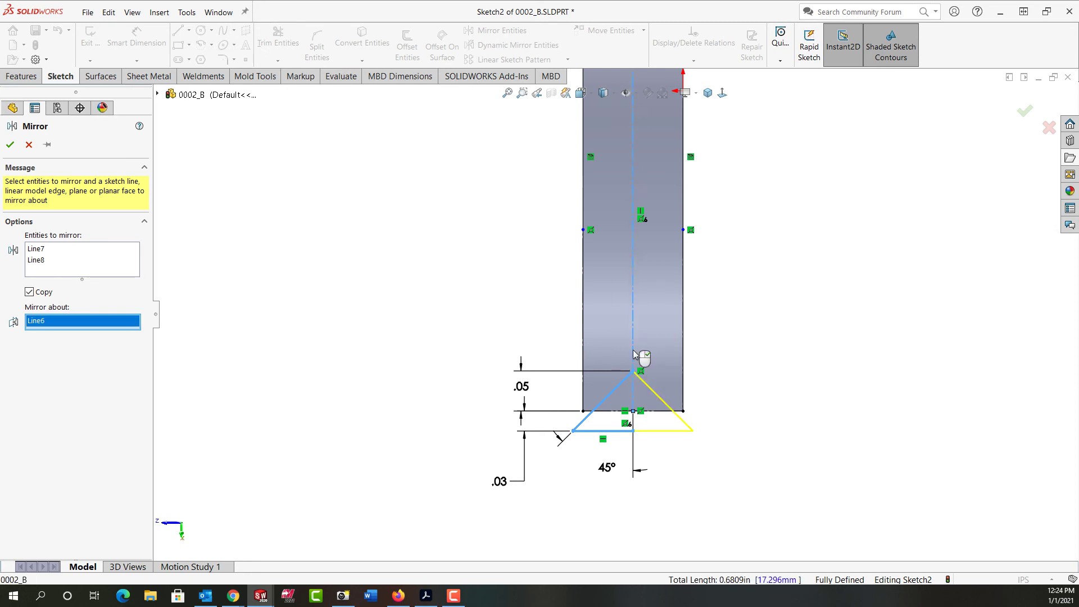
right_click(633, 353)
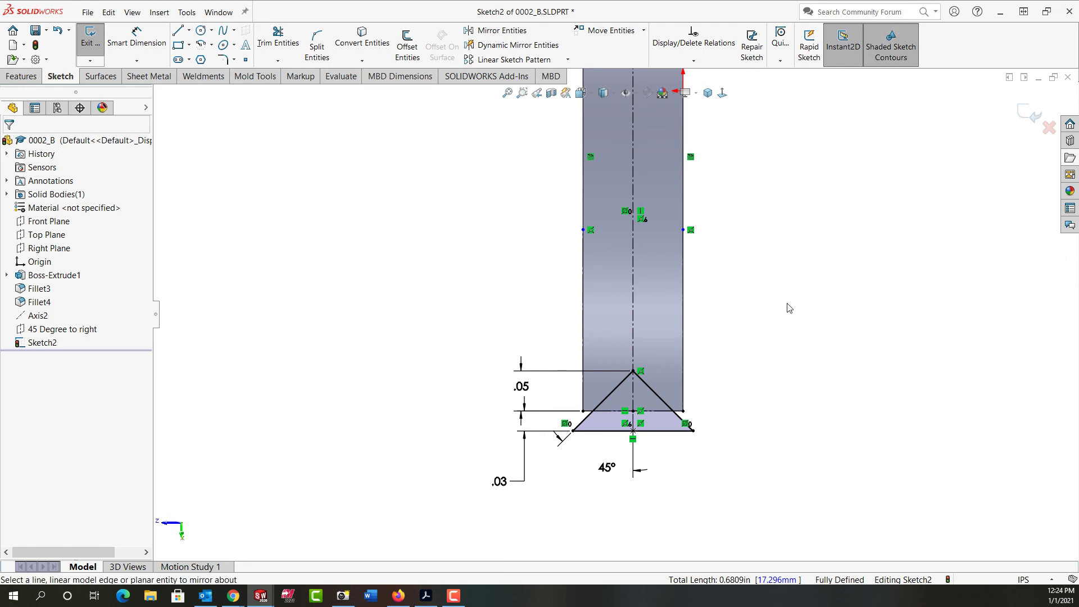
Cut-extrude the triangular sketch with the Through All - Both end condition and show the part in isometric view
mouse_move(791, 358)
middle_down()
mouse_move(781, 337)
mouse_move(819, 248)
mouse_move(875, 386)
mouse_move(798, 427)
mouse_move(807, 304)
mouse_move(802, 376)
mouse_move(773, 387)
mouse_move(803, 365)
middle_up()
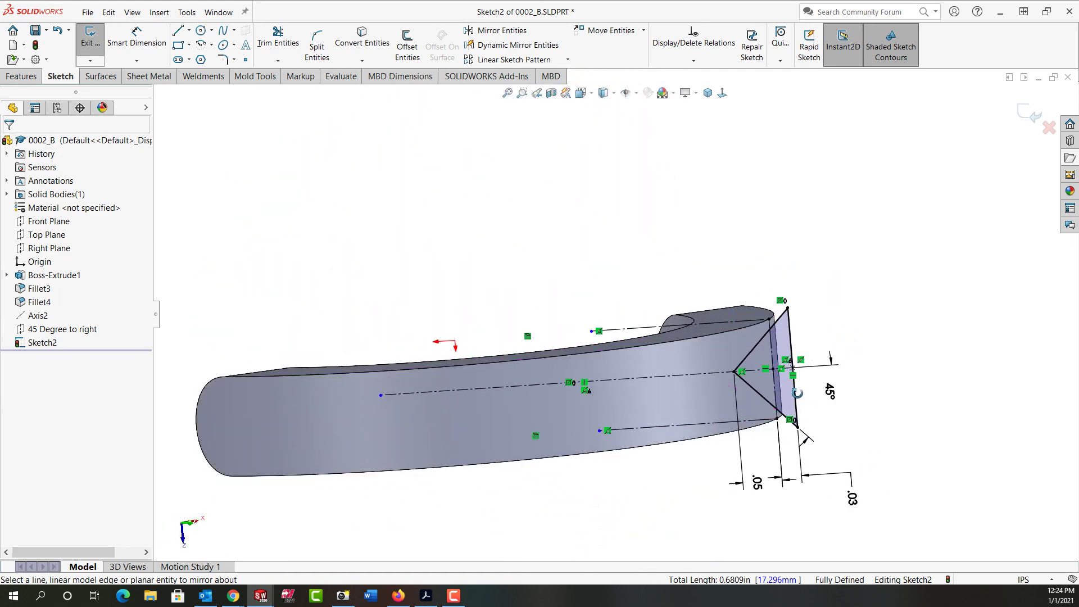
right_click(878, 190)
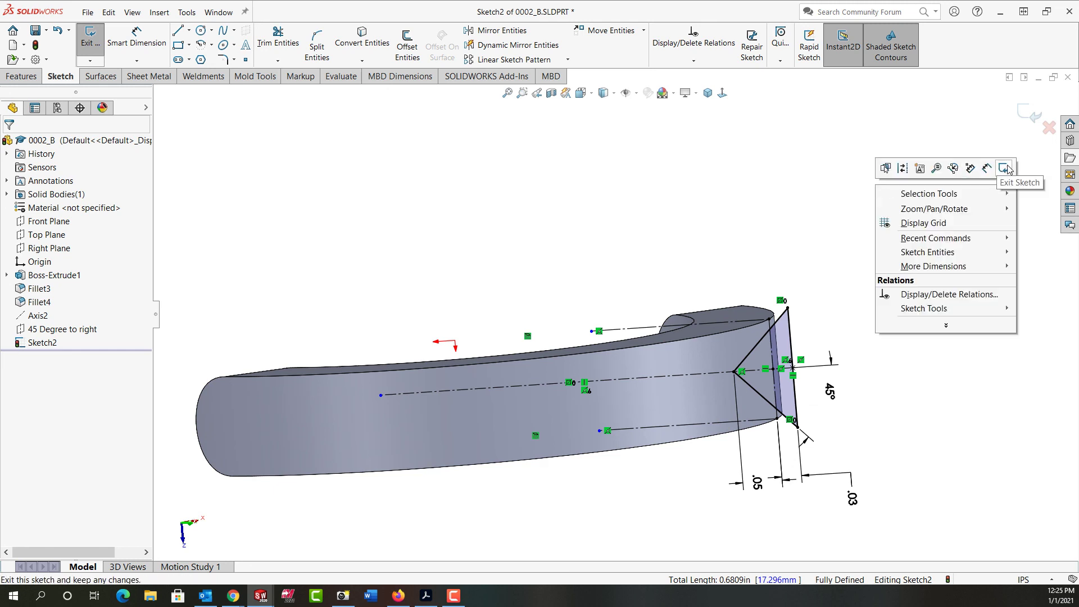
click(1041, 167)
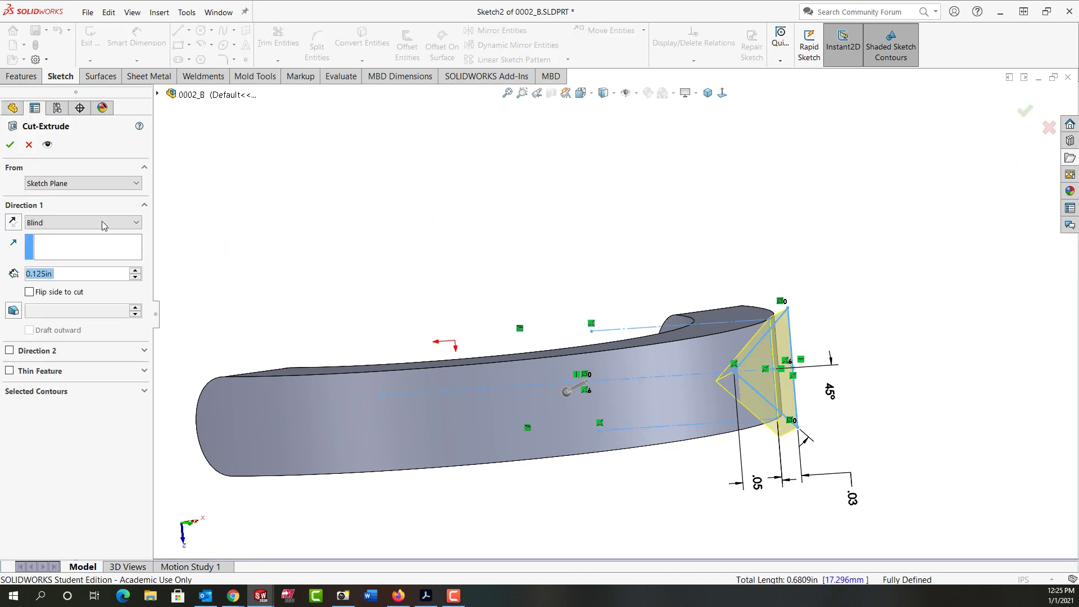
middle_drag(392, 273, 475, 276)
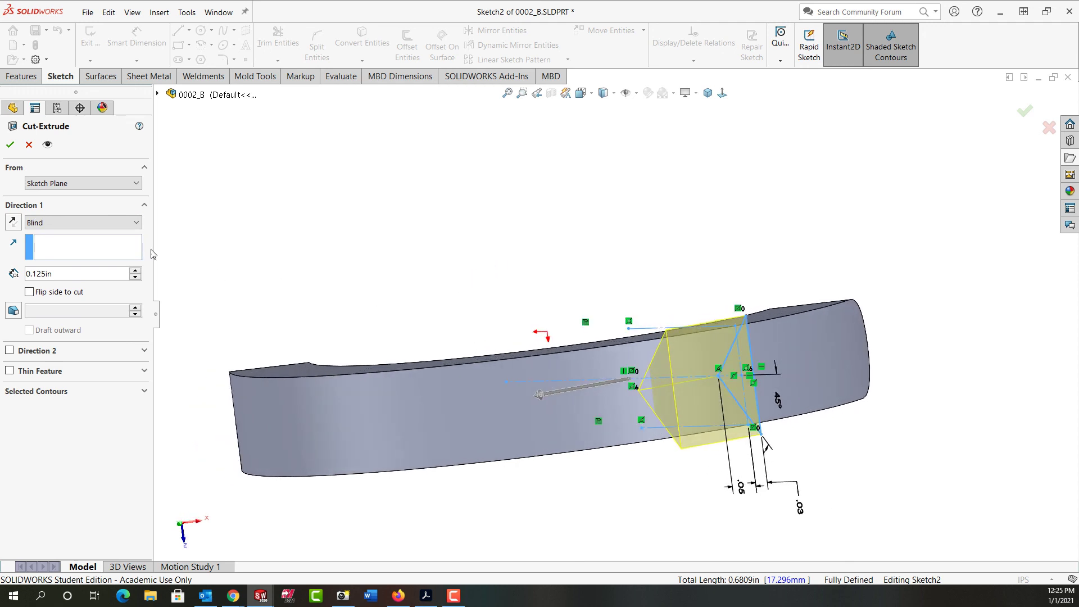
click(126, 223)
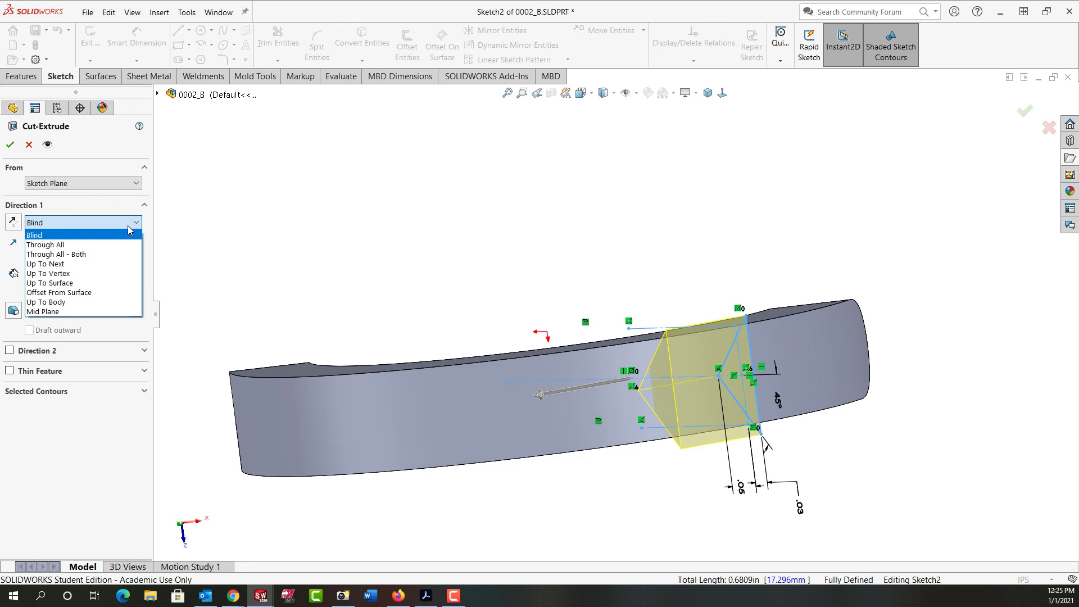
click(93, 254)
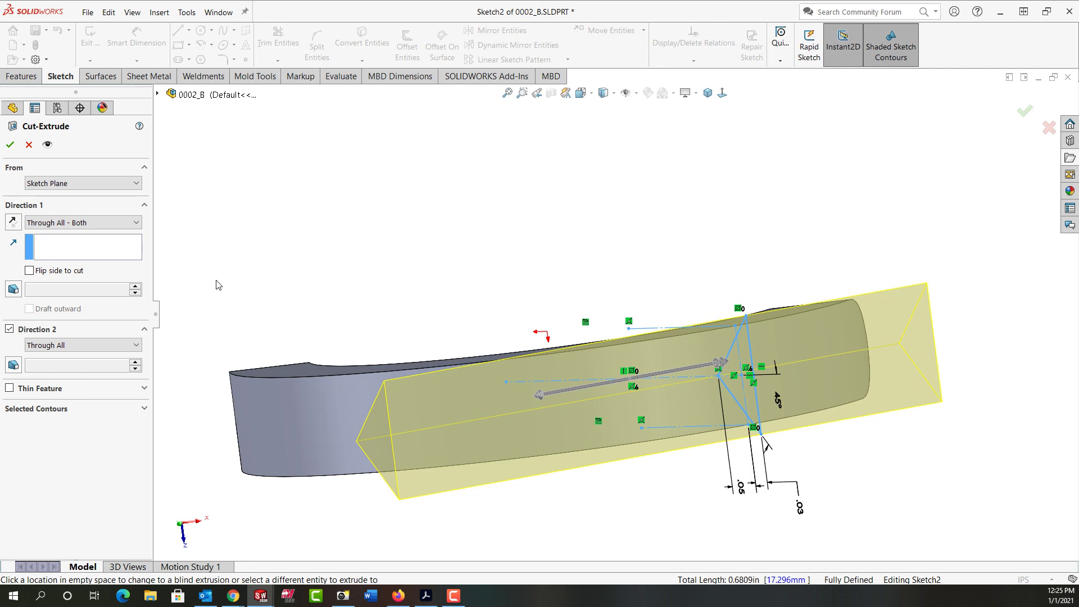
click(11, 144)
key(Return)
key(ctrl+7)
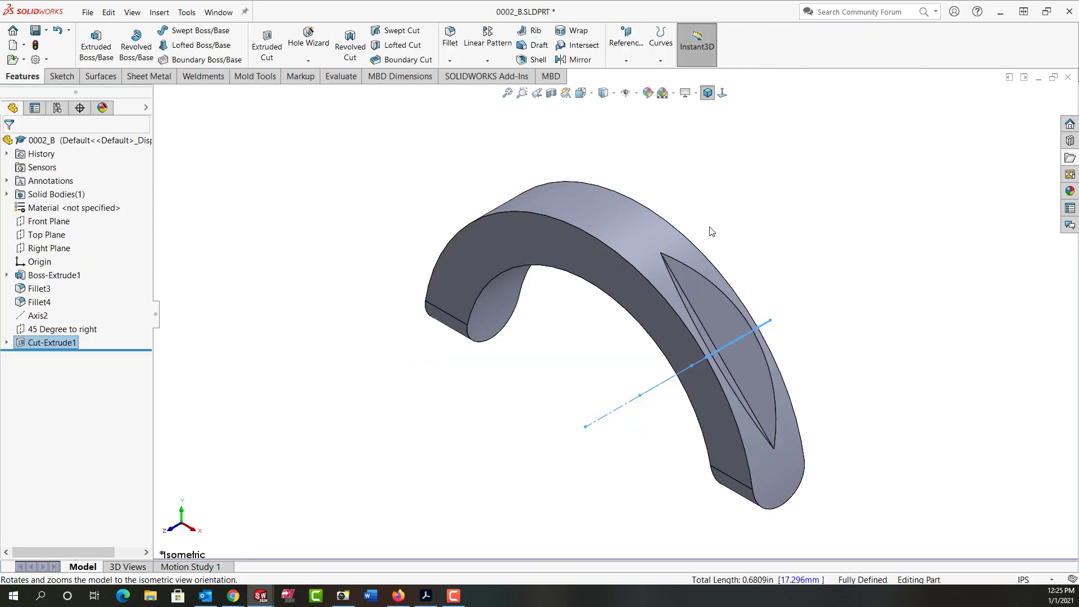
click(569, 361)
mouse_move(567, 360)
middle_down()
mouse_move(506, 380)
mouse_move(561, 360)
middle_up()
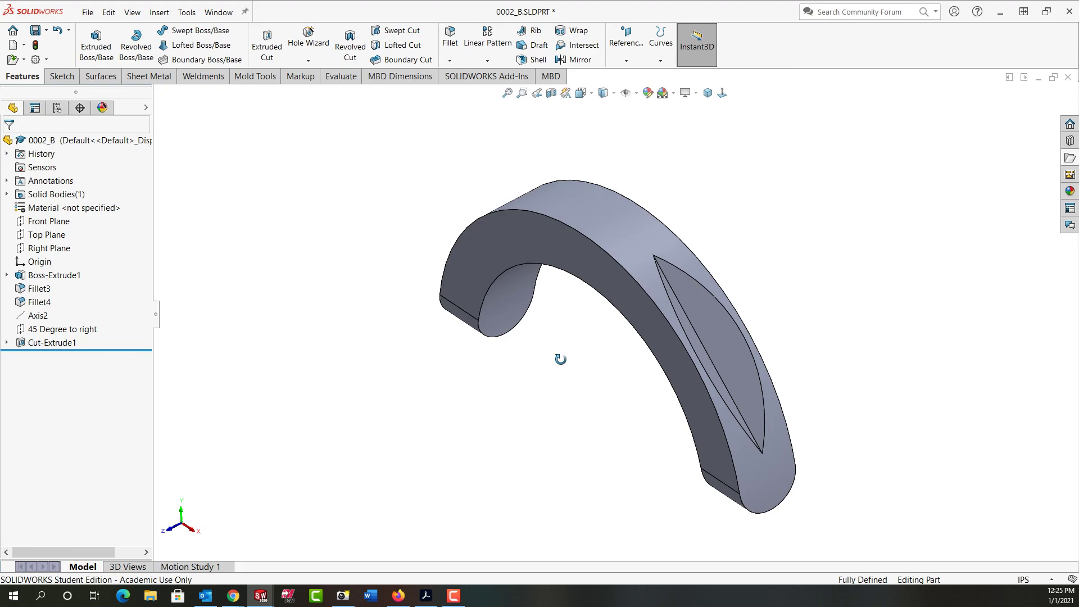